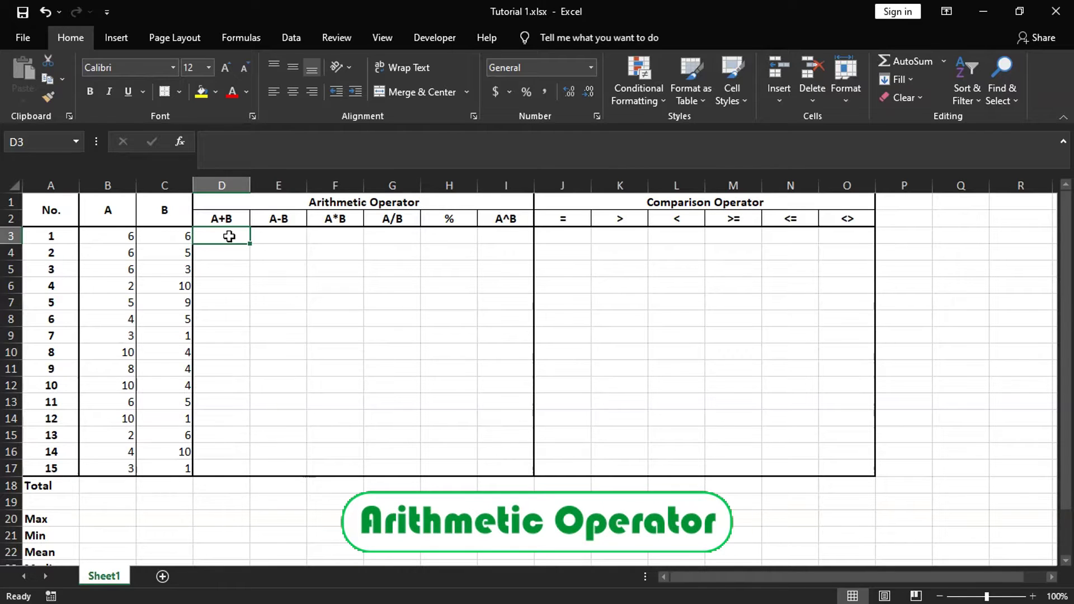
Enter the formula =B3+C3 in cell D3 to add A and B for the first row
click(125, 236)
text(+)
click(174, 235)
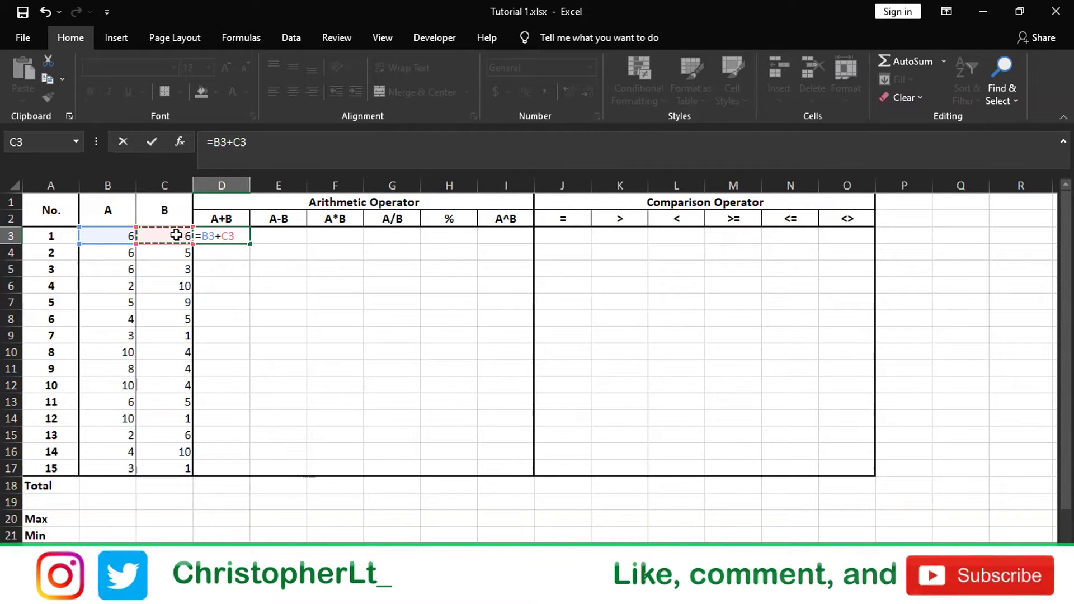
key(Return)
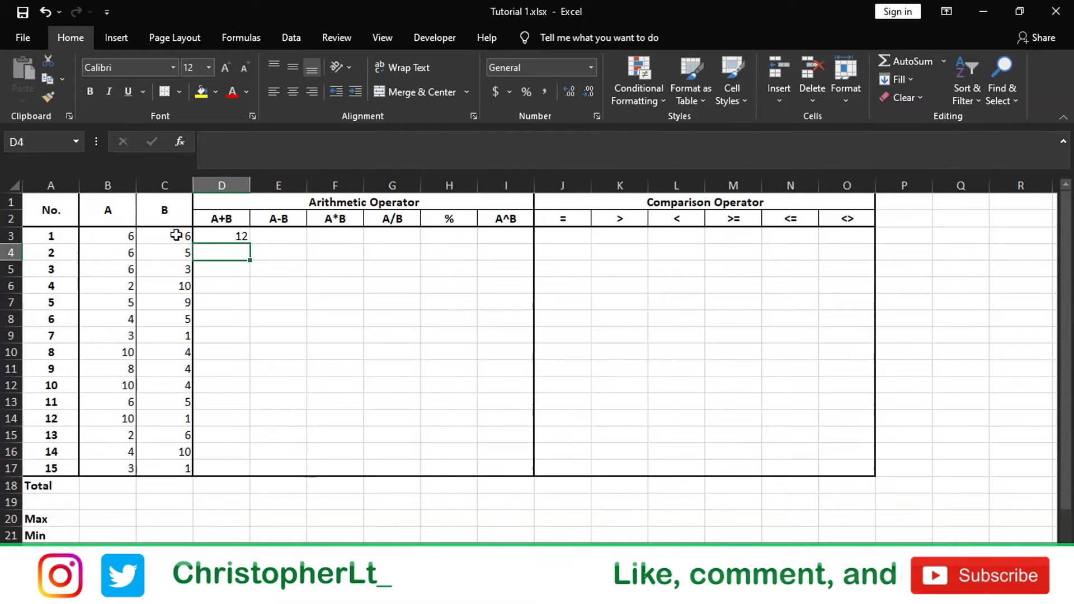
Enter the formula =B3-C3 in cell E3 to subtract B from A
click(260, 237)
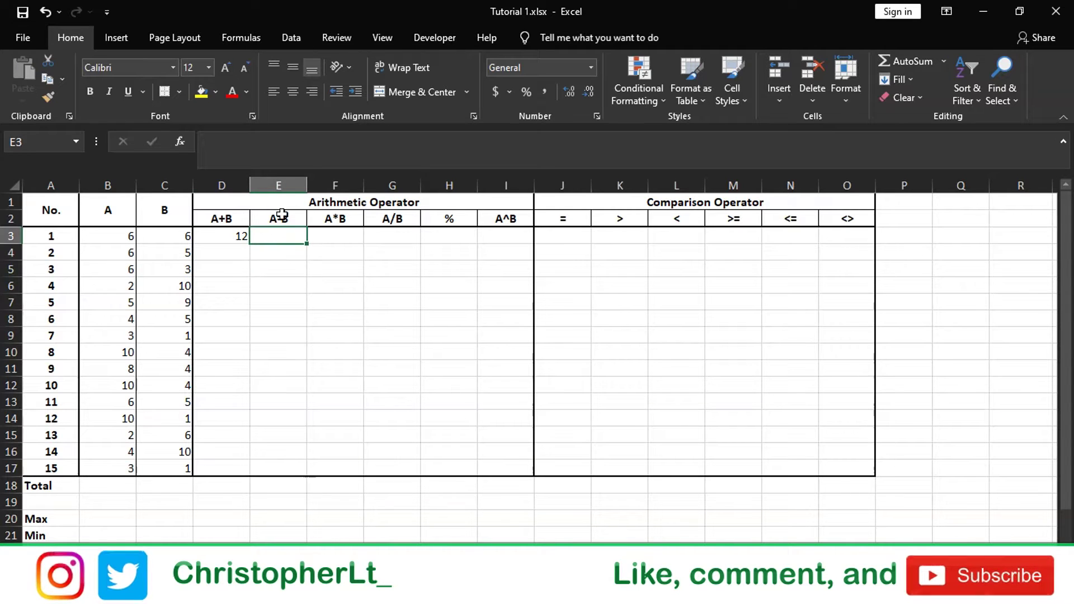
text(=)
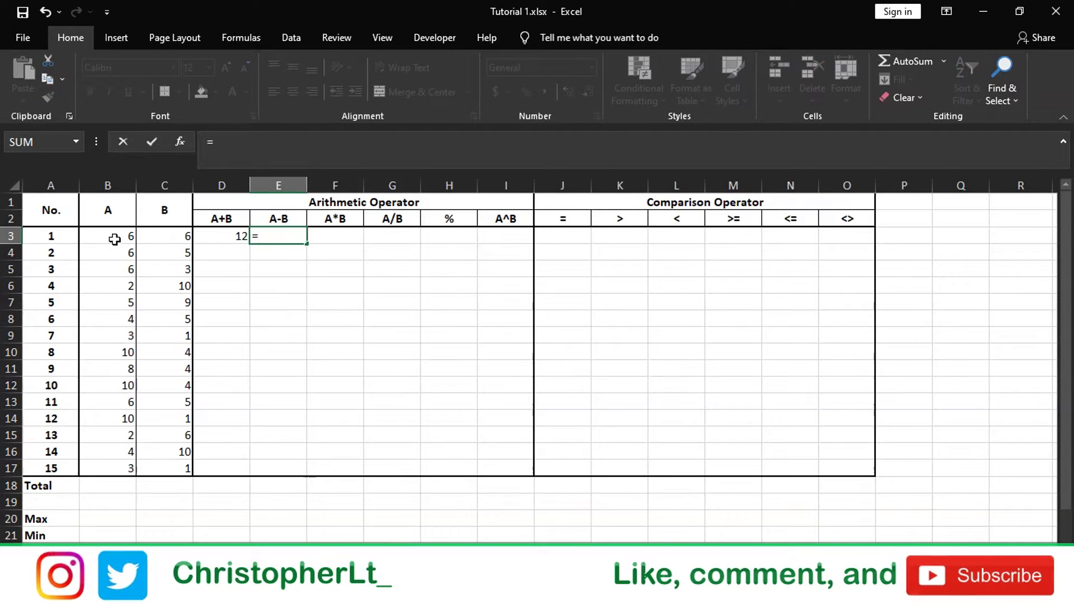
click(117, 237)
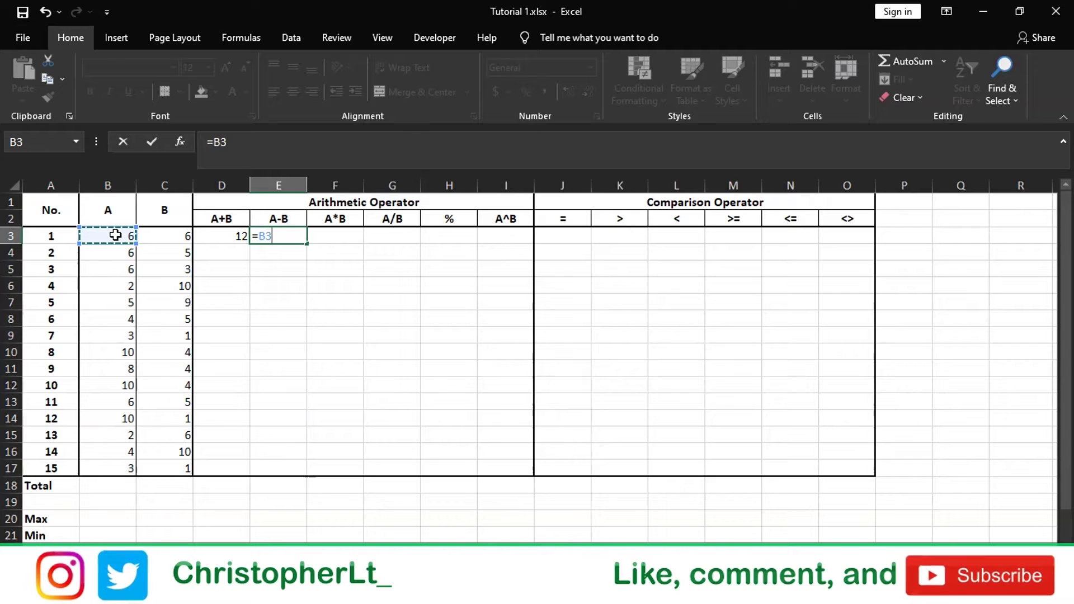
click(185, 237)
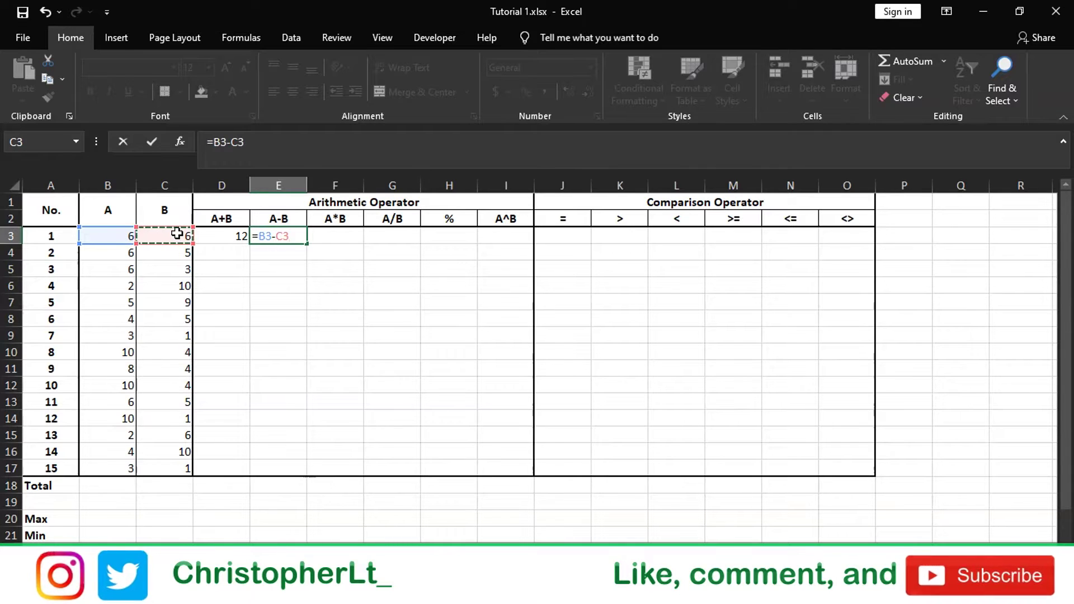
key(Return)
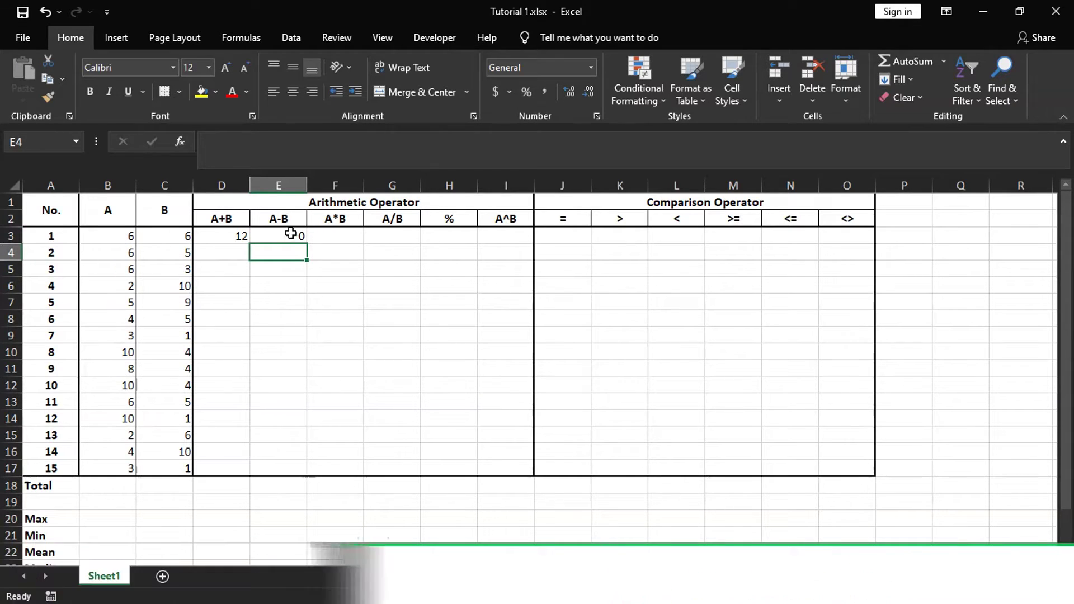
Enter the formula =B3*C3 in cell F3 to multiply A by B
click(337, 235)
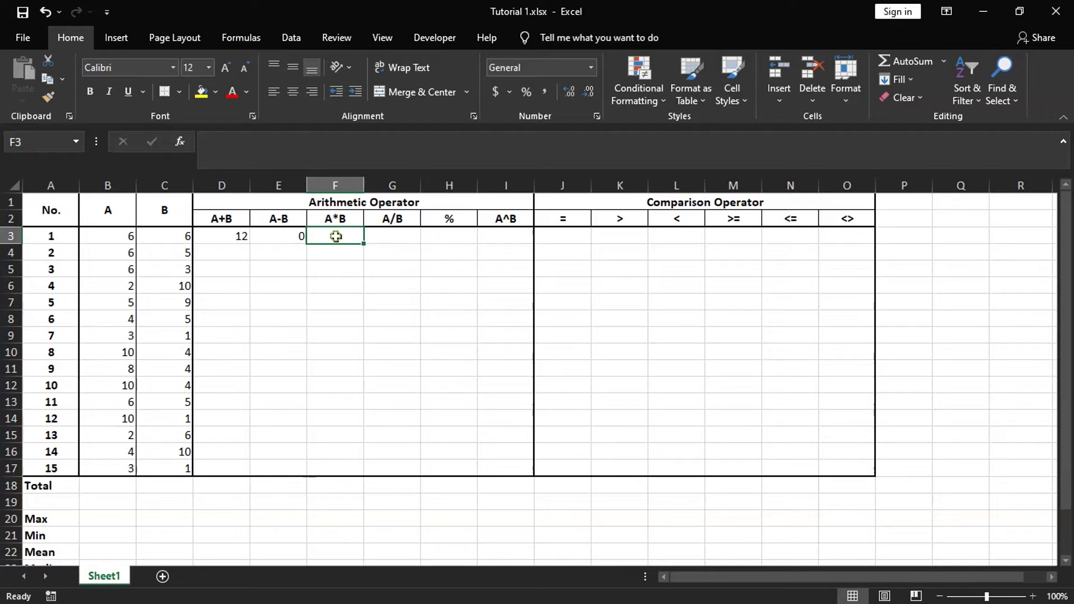
text(=)
click(121, 238)
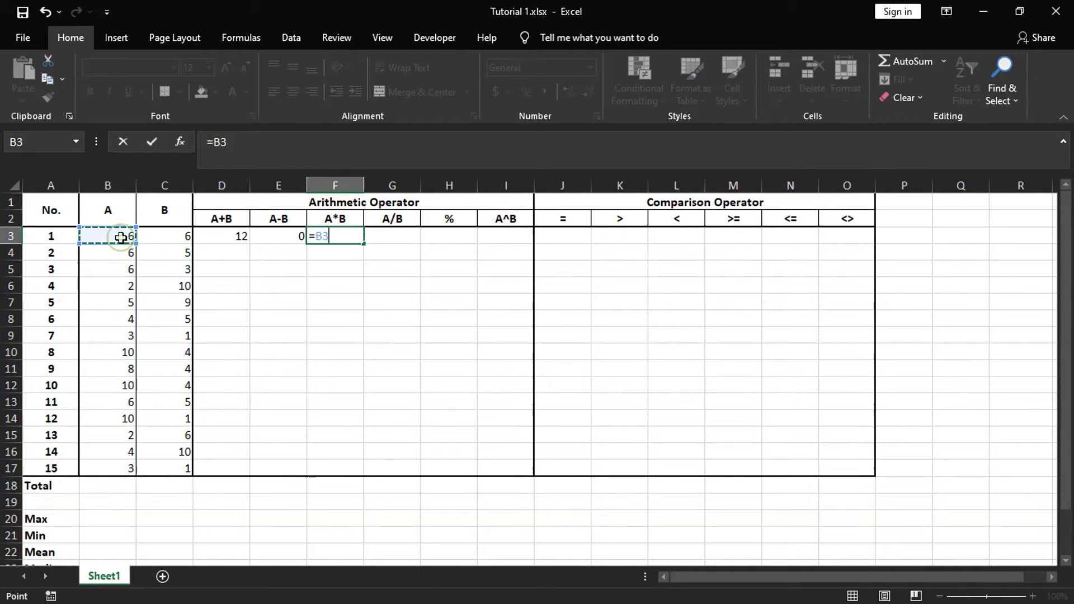
text(*)
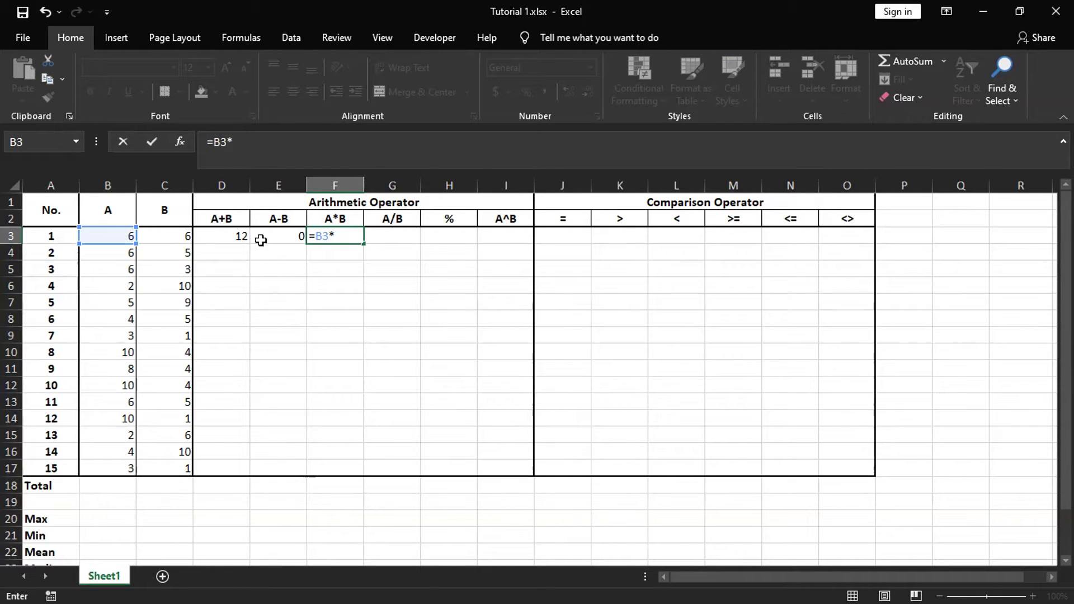
click(177, 236)
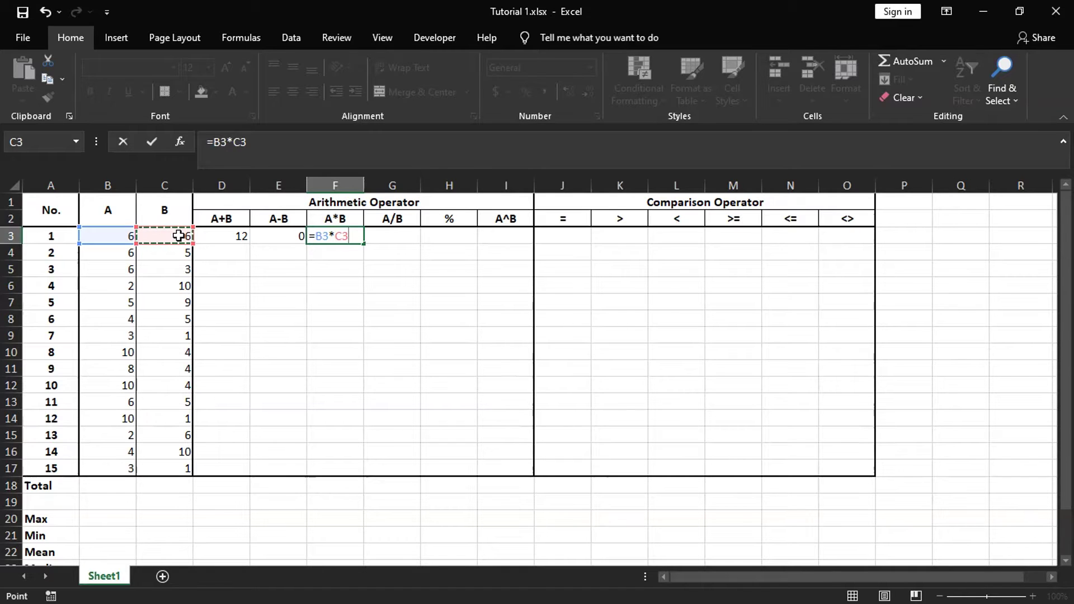
key(Return)
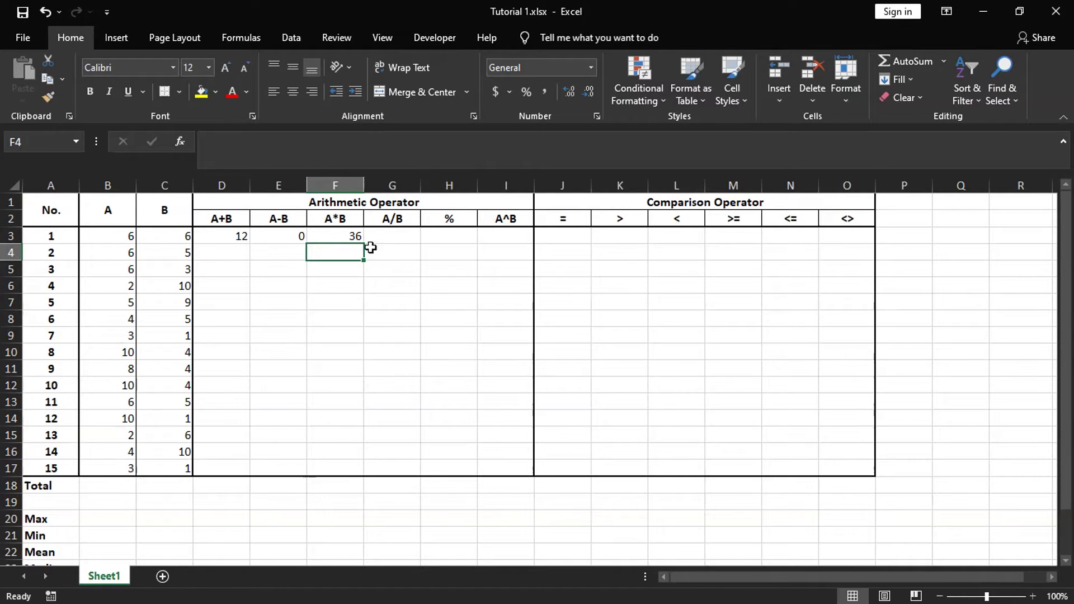
Enter the formula =B3/C3 in cell G3 to divide A by B
click(410, 233)
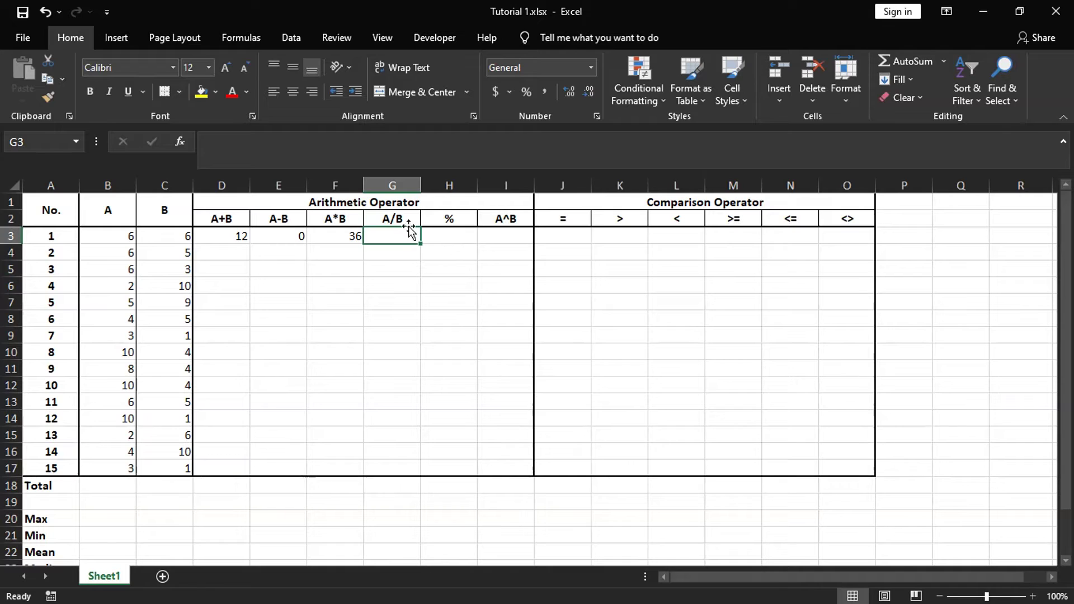
text(=)
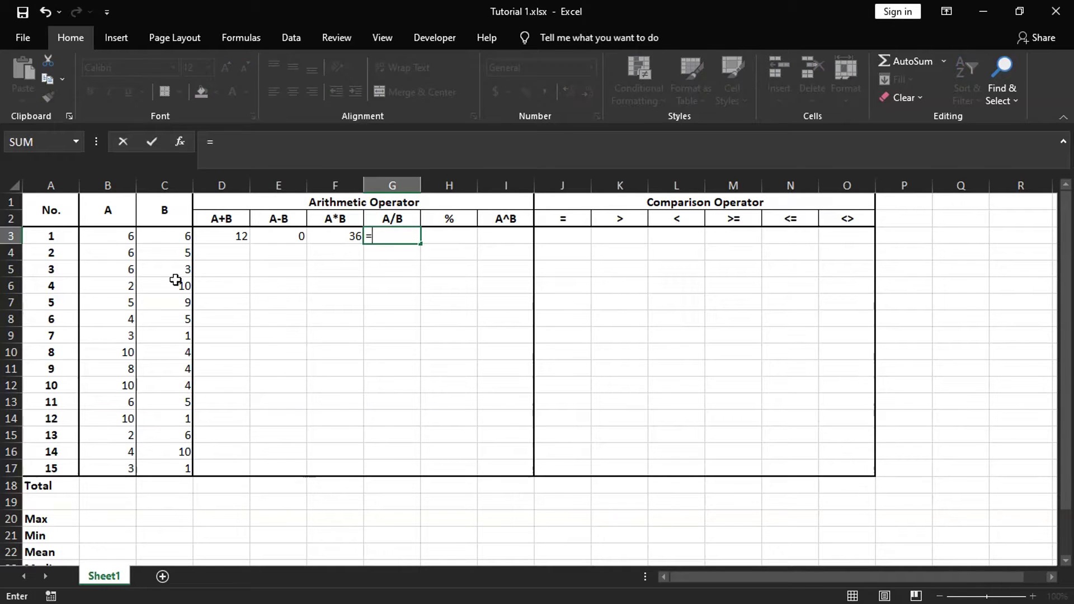
click(113, 238)
text(/)
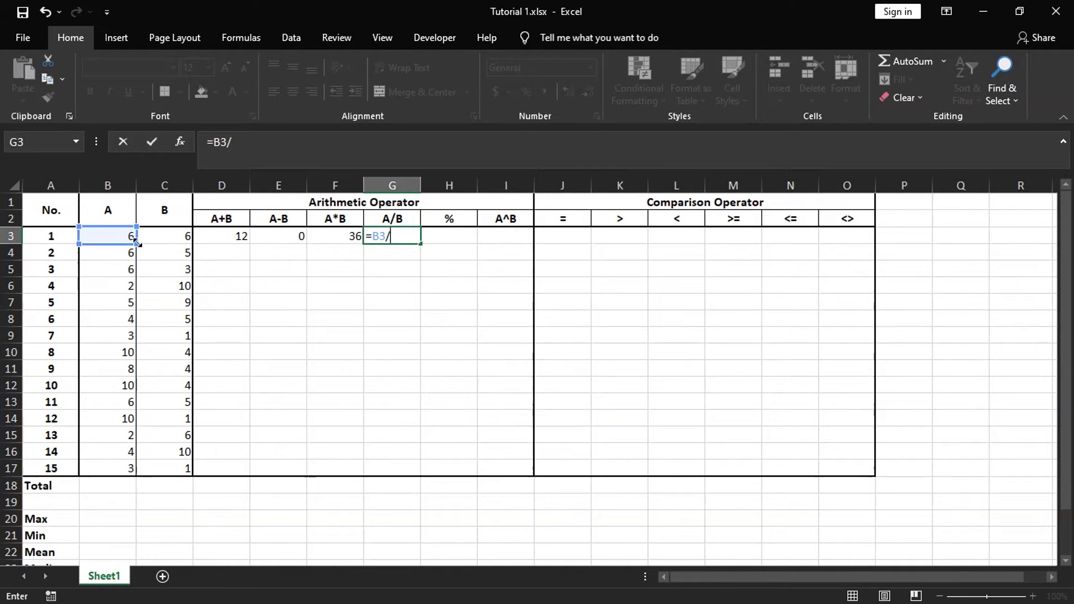
click(175, 236)
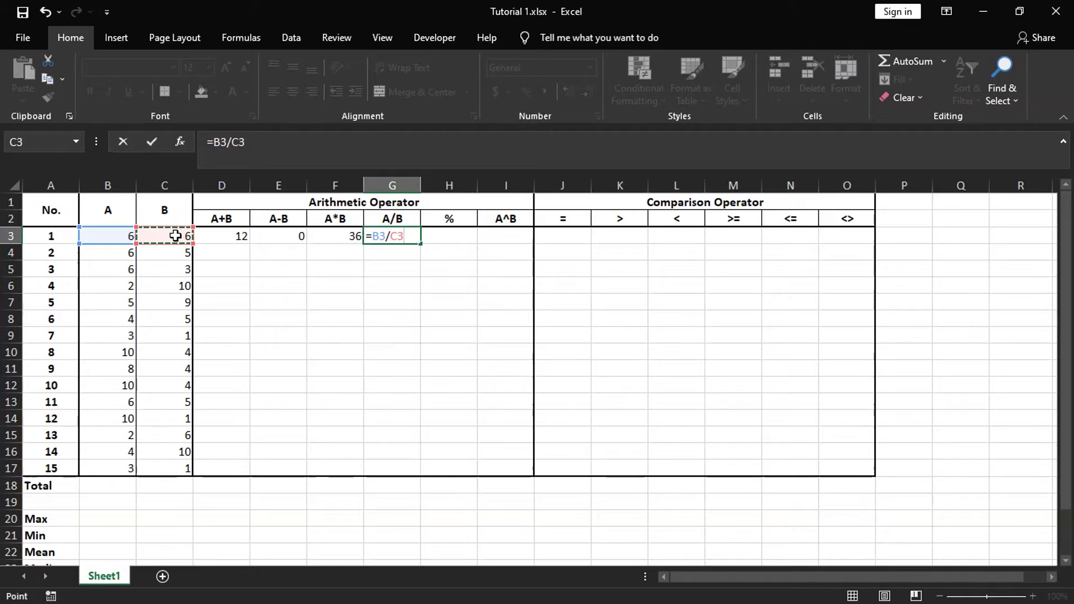
key(Return)
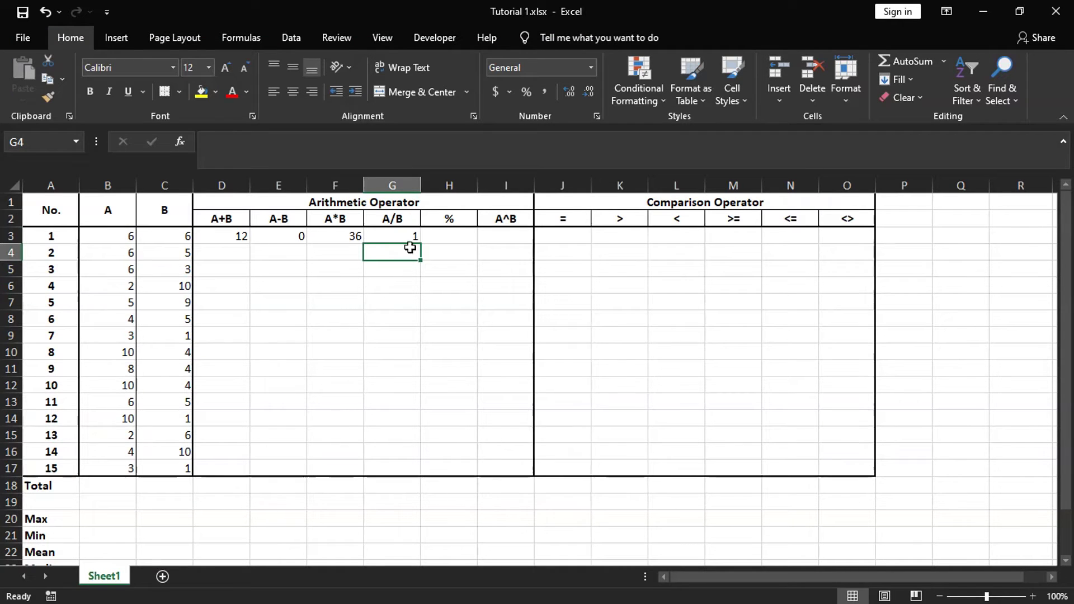
Enter the formula =C3% in cell H3 to express B as a percentage
click(452, 233)
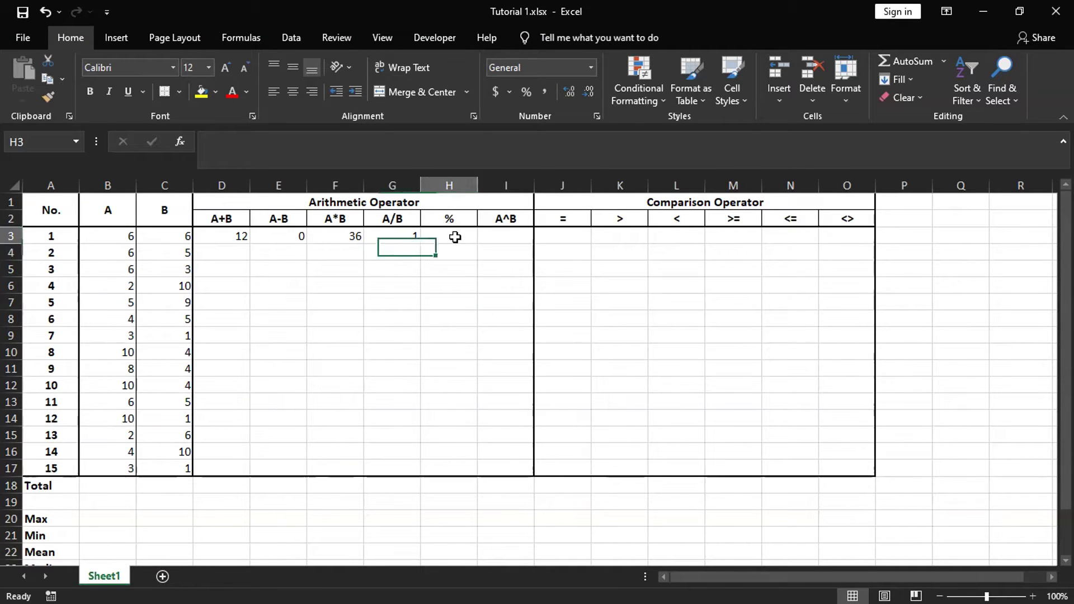
text(=)
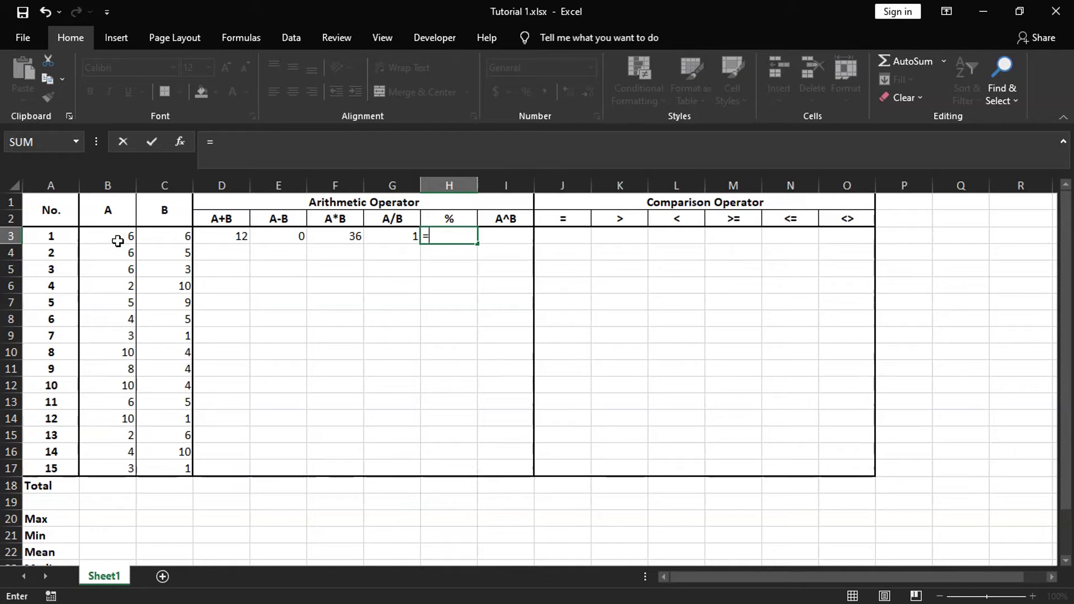
click(170, 240)
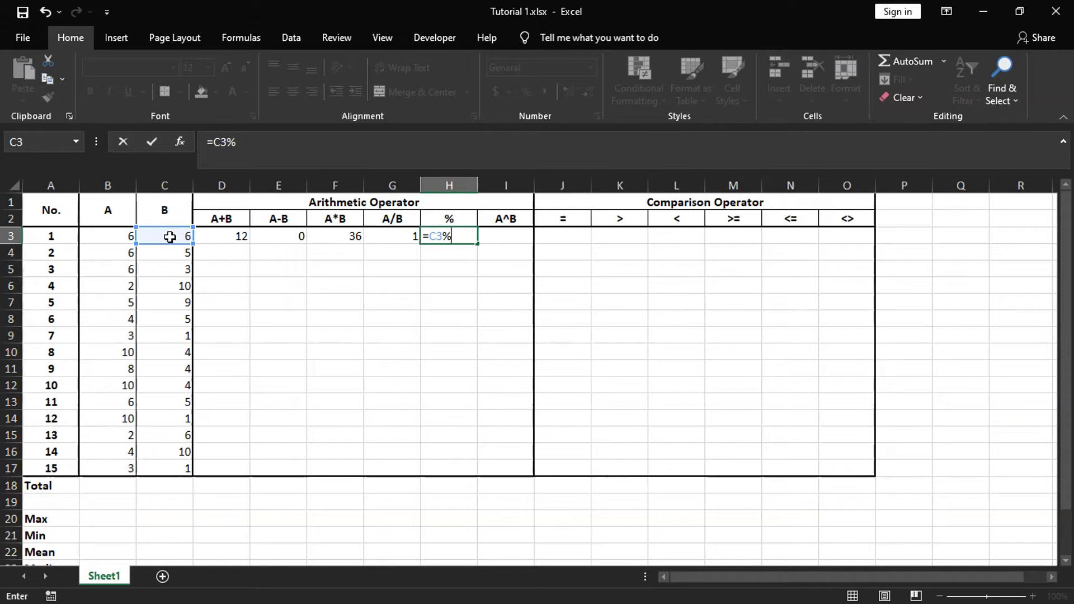
key(Return)
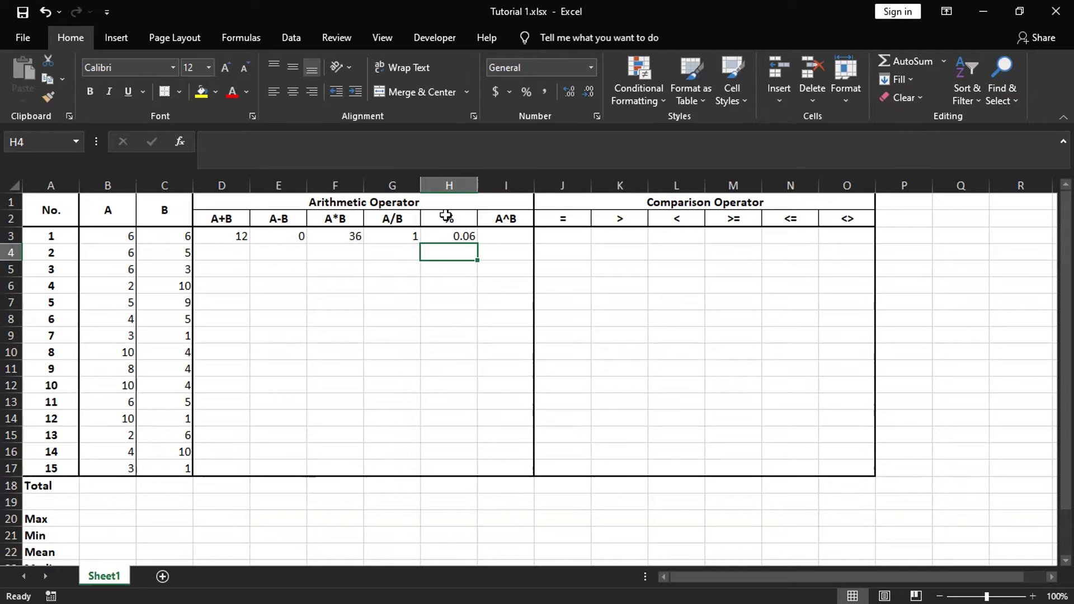
Enter the formula =B3^C3 in cell I3 to raise A to the power of B
click(504, 240)
text(=)
click(116, 236)
text(^)
click(175, 236)
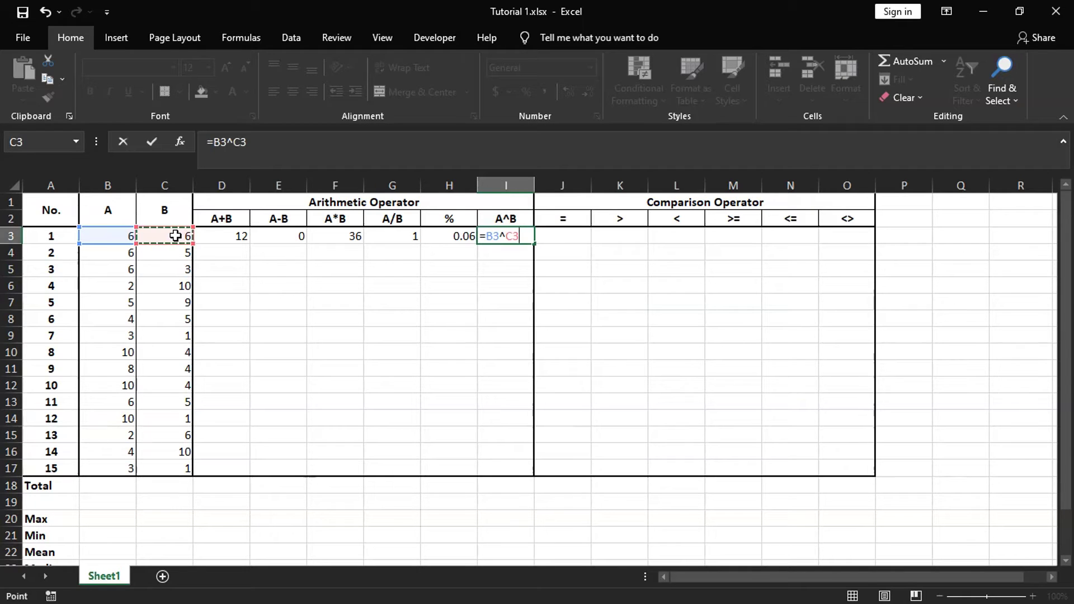
key(Return)
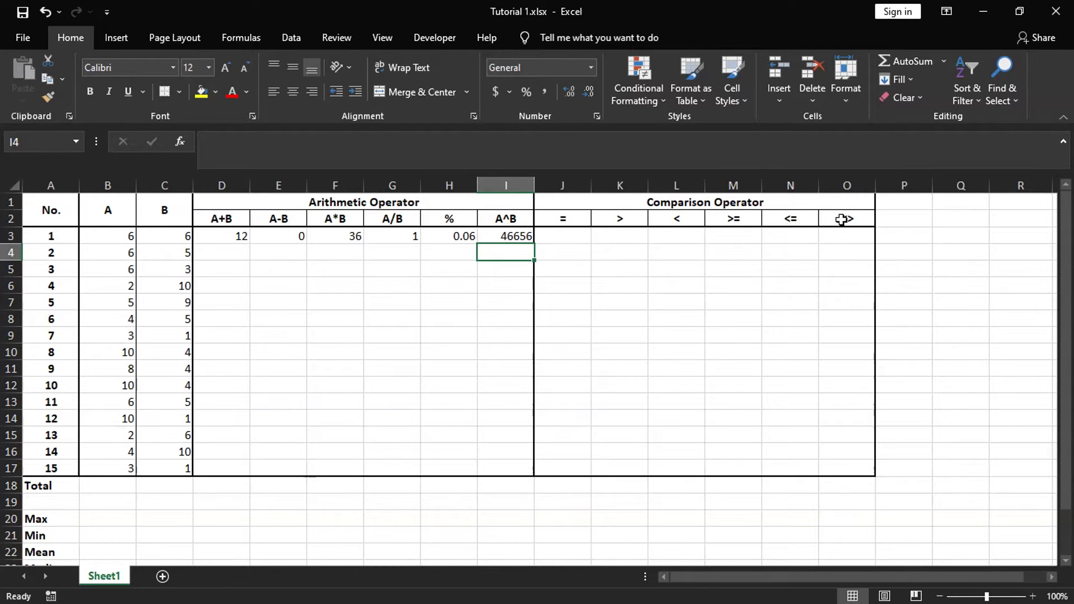
Enter the formula =B3=C3 in cell J3 to test whether A equals B
click(575, 231)
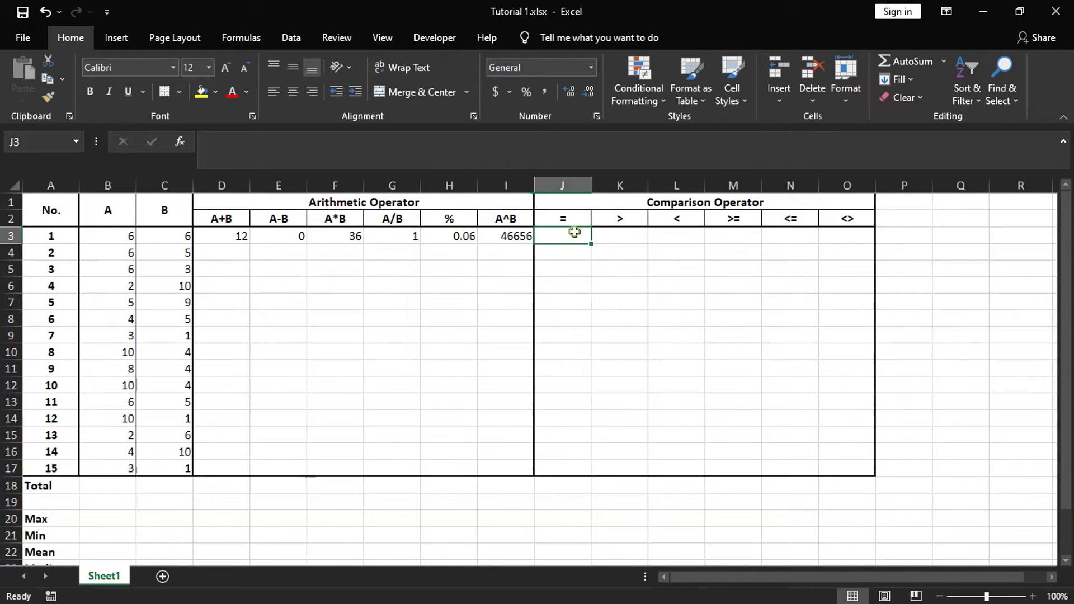
text(=)
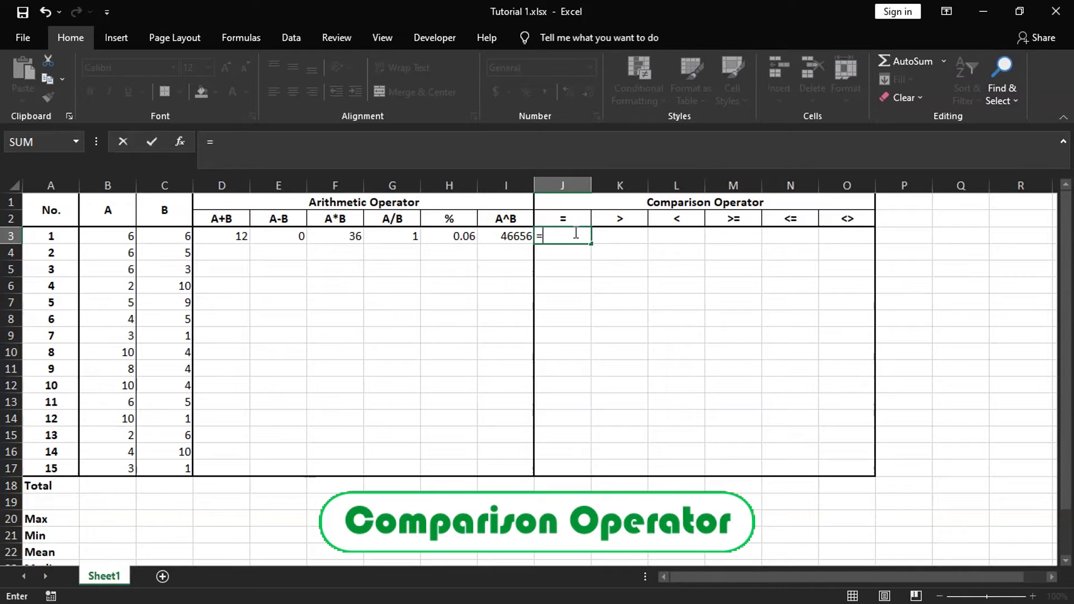
click(138, 235)
text(=)
click(161, 237)
key(Return)
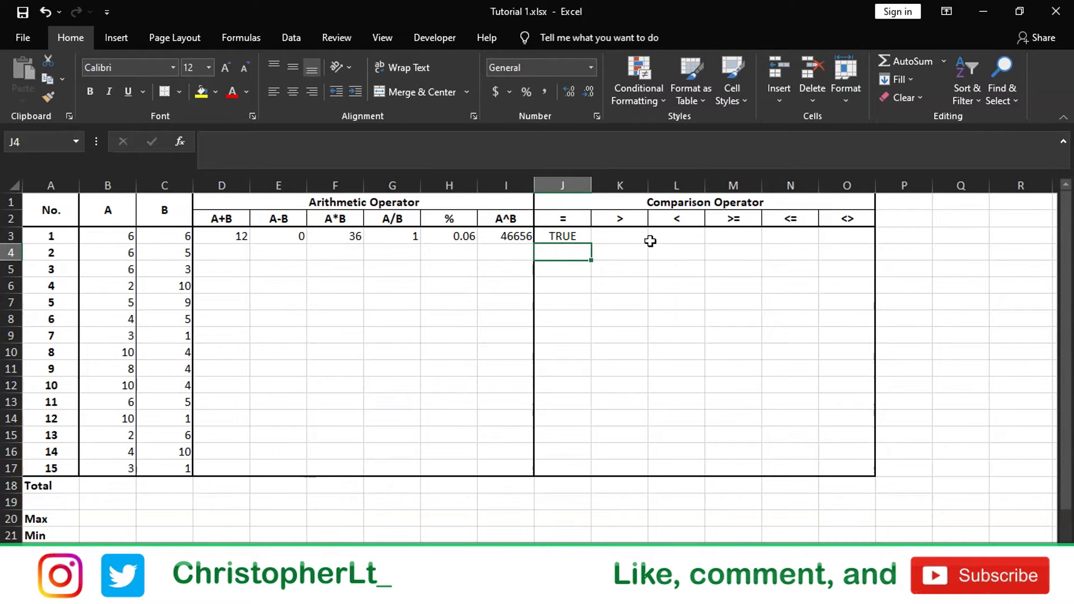
Enter the formula =B3>C3 in cell K3 to test whether A is greater than B
click(625, 238)
text(=)
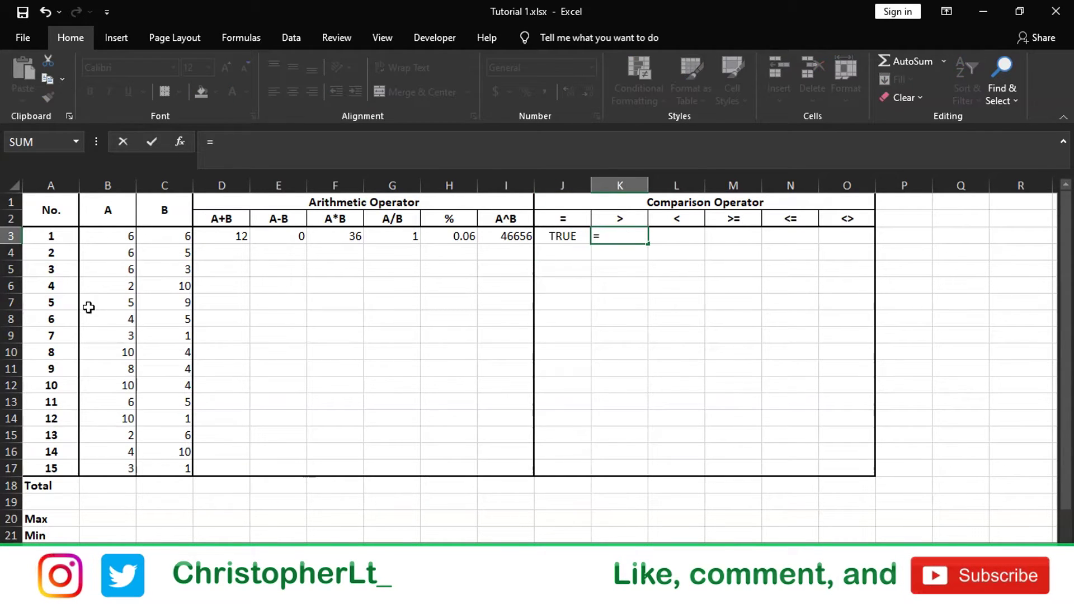
click(103, 241)
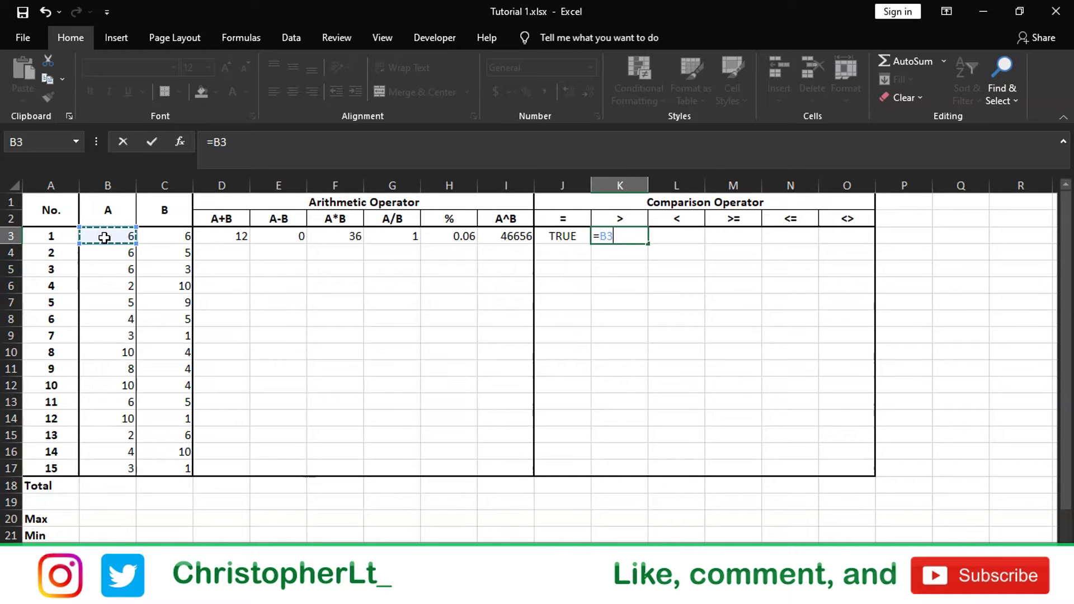
text(>)
click(167, 238)
key(Return)
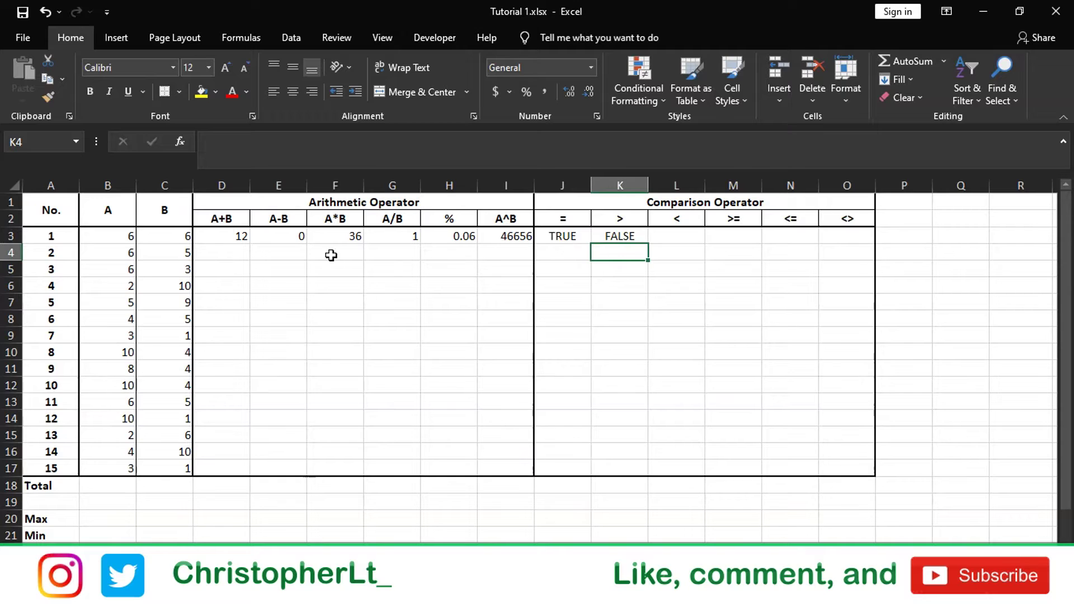
Enter the formula =B3<C3 in cell L3 to test whether A is less than B
click(683, 233)
text(=)
click(117, 238)
text(<)
click(162, 238)
key(Return)
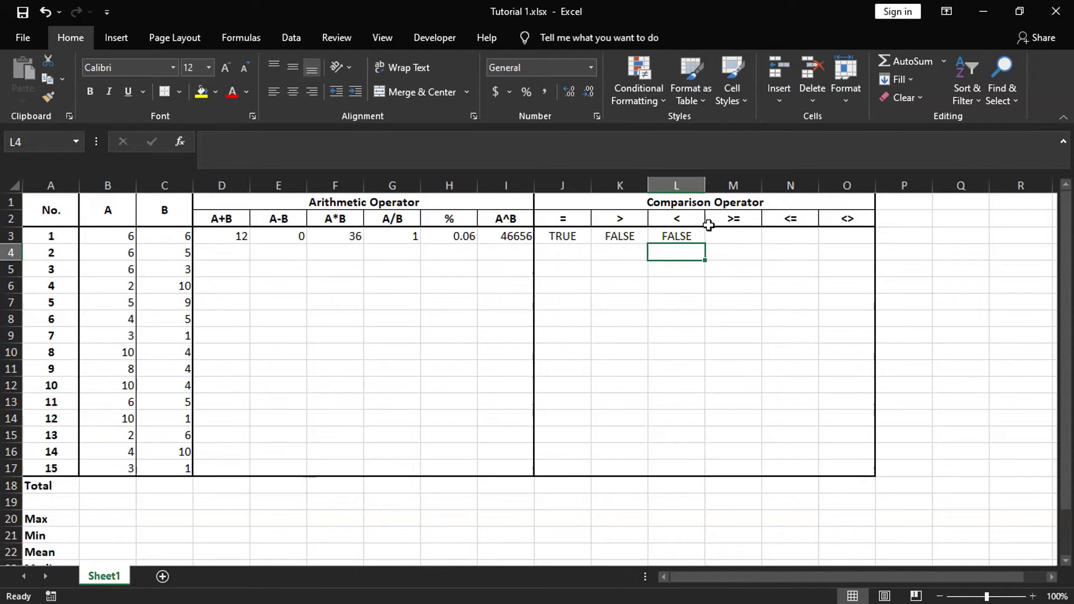
Enter the formula =B3>=C3 in cell M3 to test whether A is greater than or equal to B
click(732, 234)
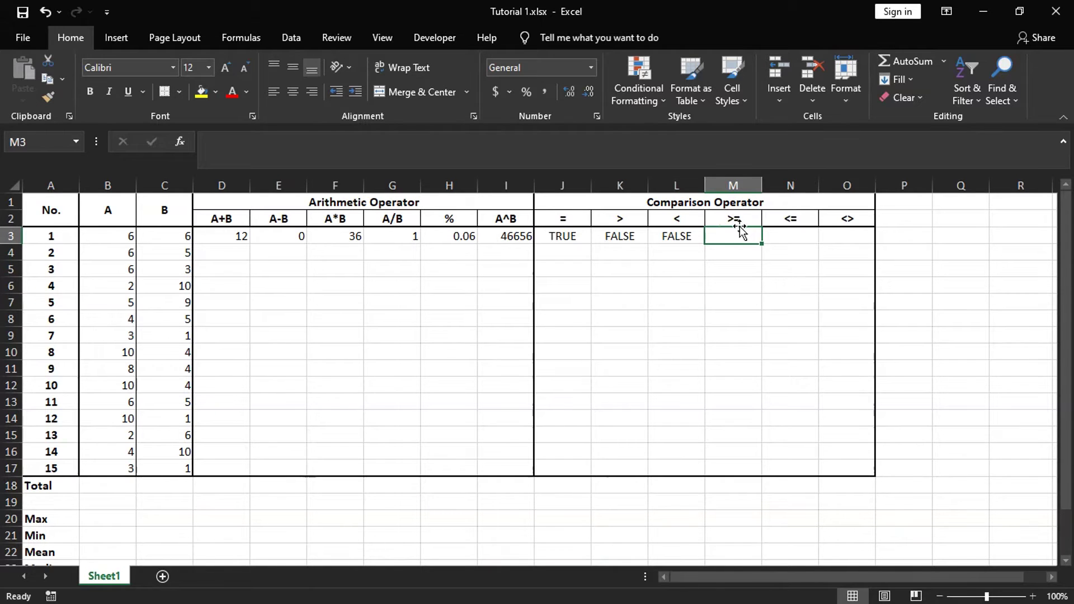
text(=)
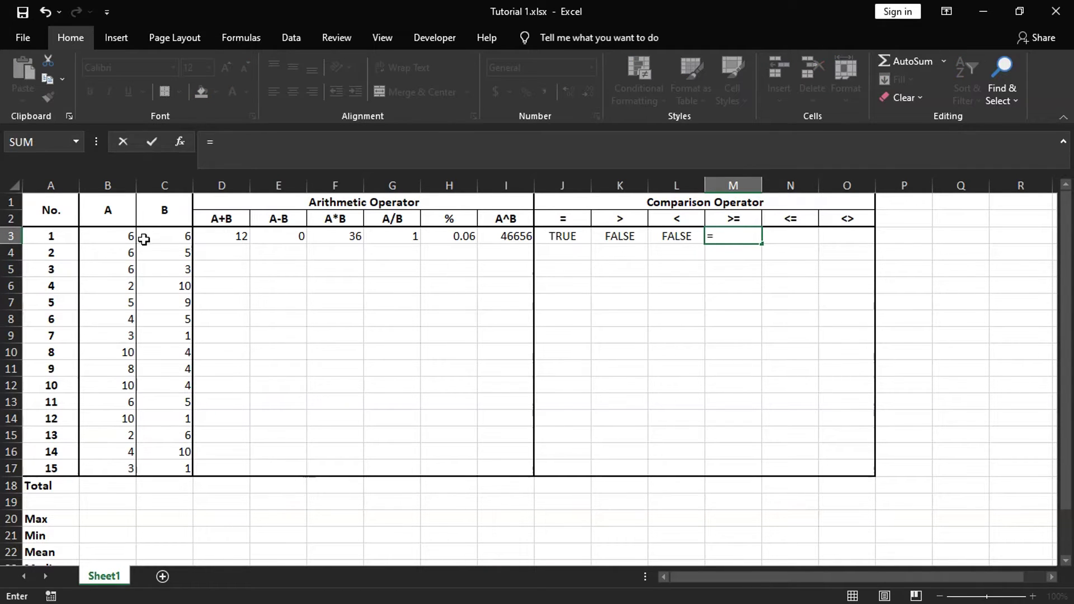
click(126, 236)
text(>=)
click(163, 235)
key(Return)
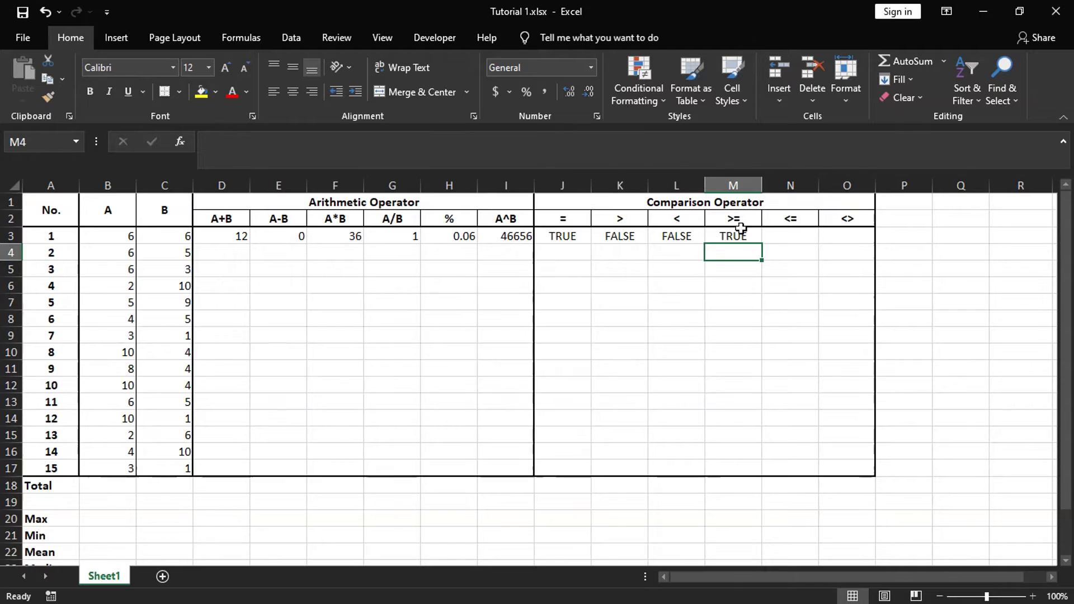
Enter the formula =B3<=C3 in cell N3 to test whether A is less than or equal to B
click(789, 231)
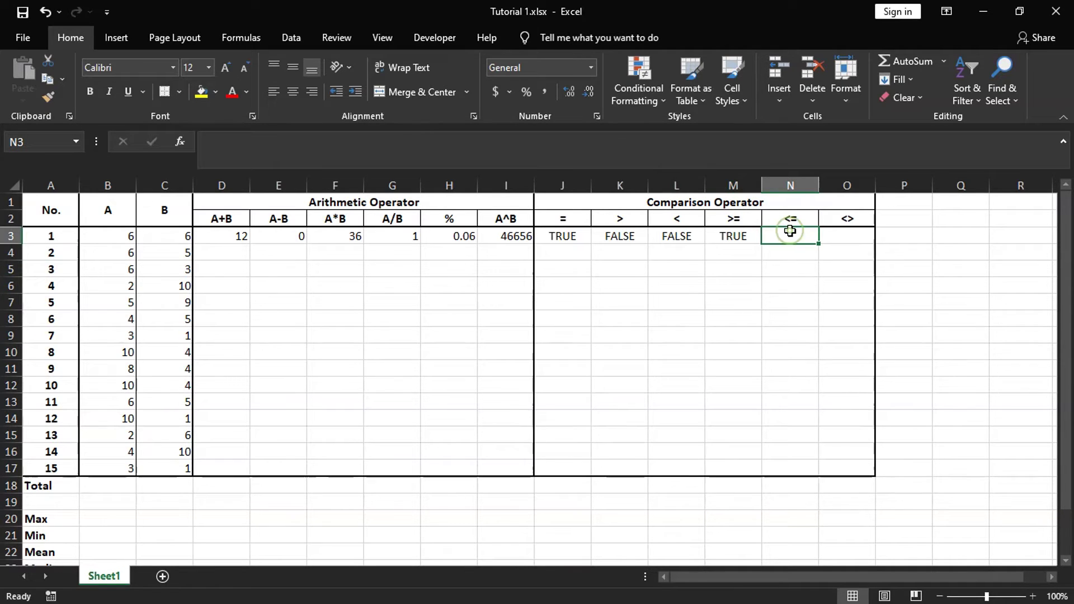
text(=)
click(121, 236)
text(<=)
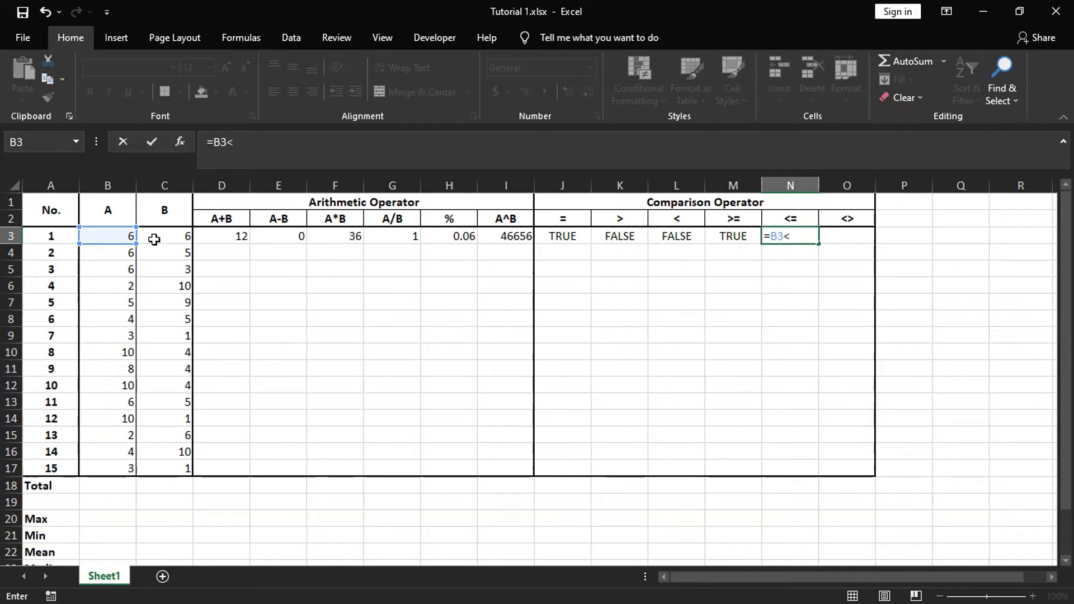
click(169, 234)
key(Return)
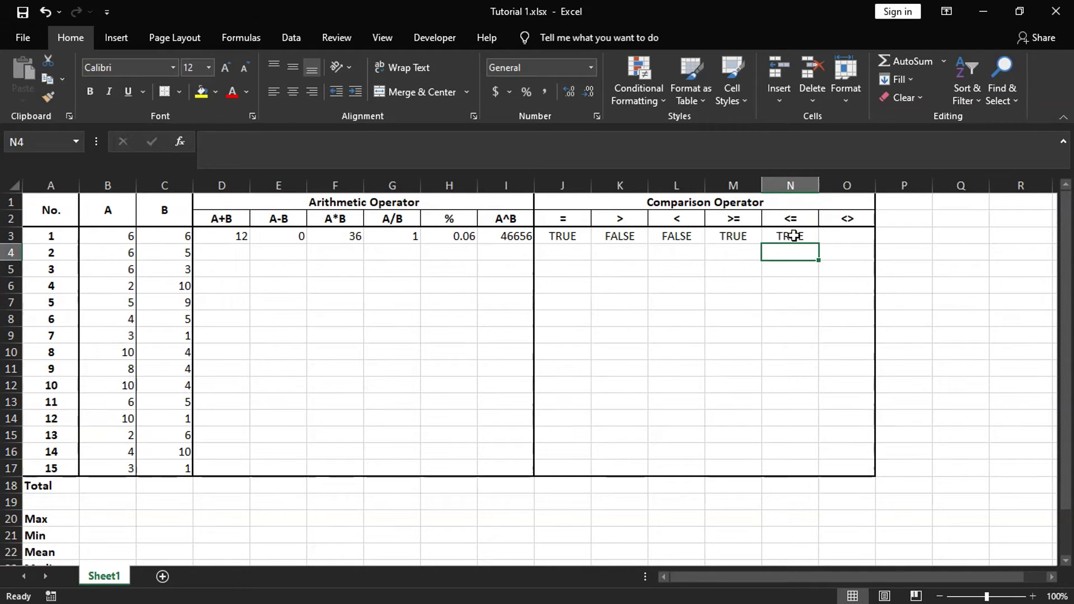
Enter the formula =B3<>C3 in cell O3 to test whether A differs from B
click(858, 236)
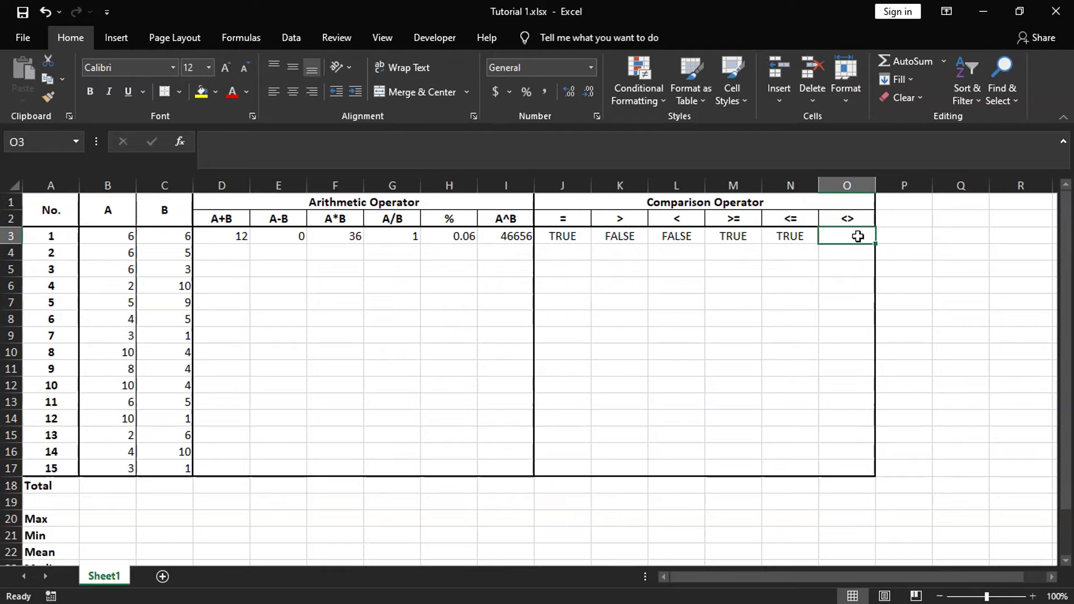
text(=)
click(109, 240)
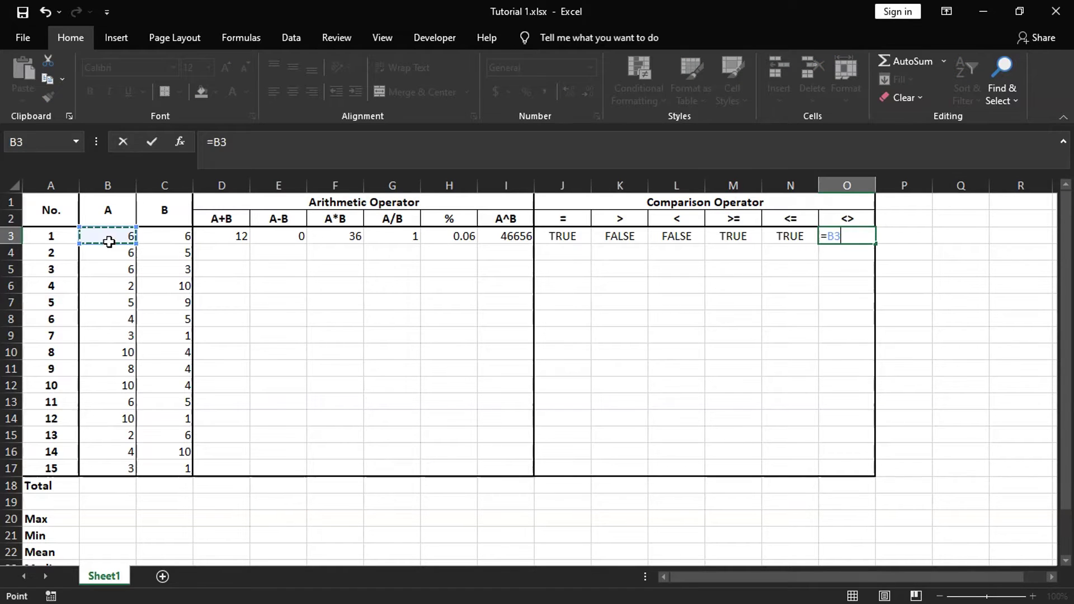
text(<>)
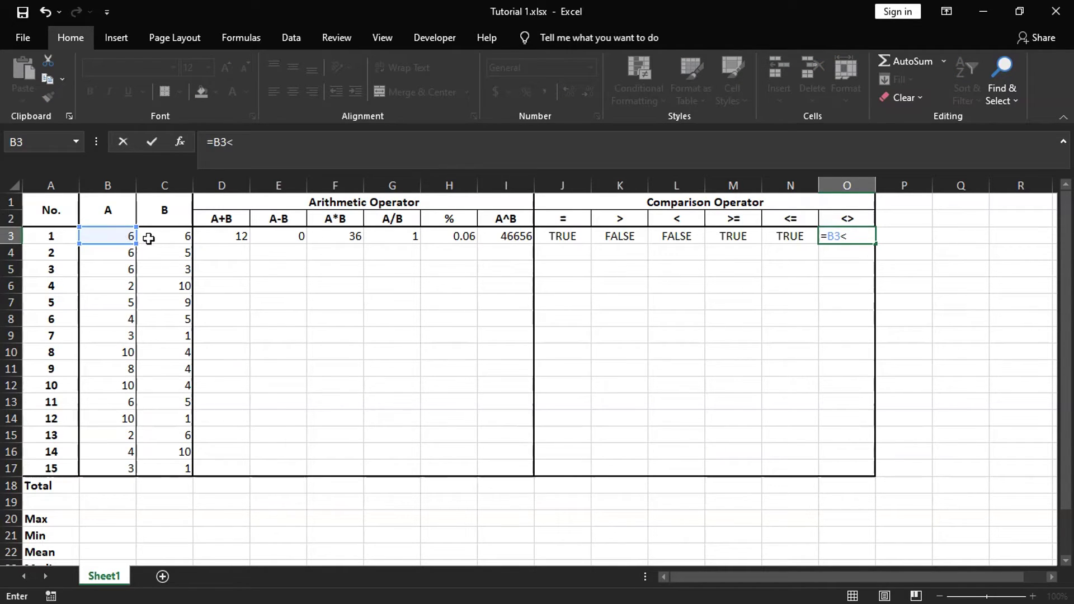
click(166, 237)
key(Return)
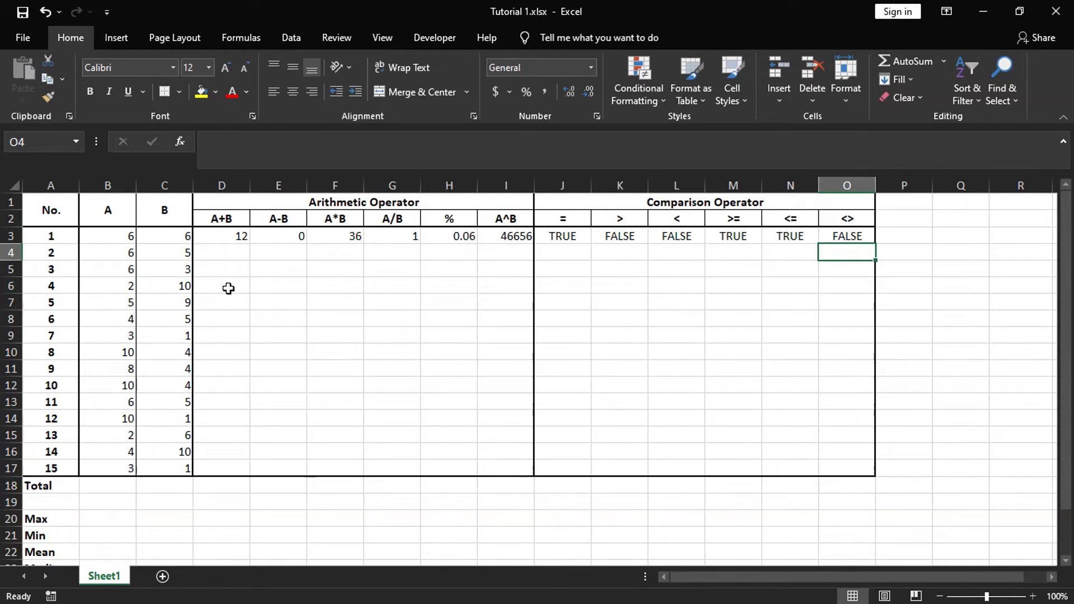
Fill the A+B formula from D3 down to D17 and check the formulas in D3 and D4
click(231, 235)
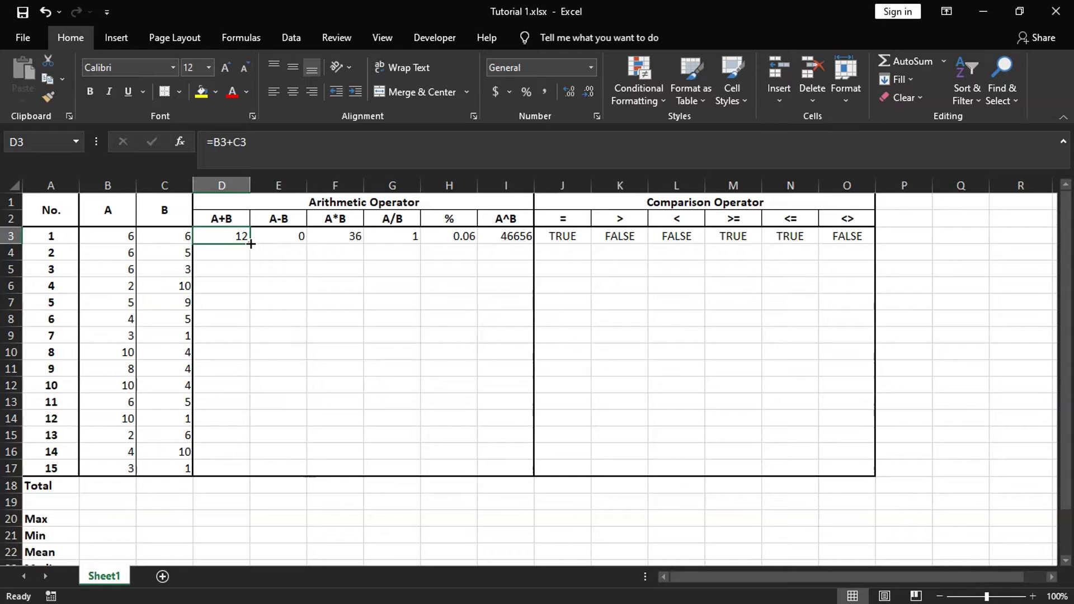
drag(250, 241, 239, 474)
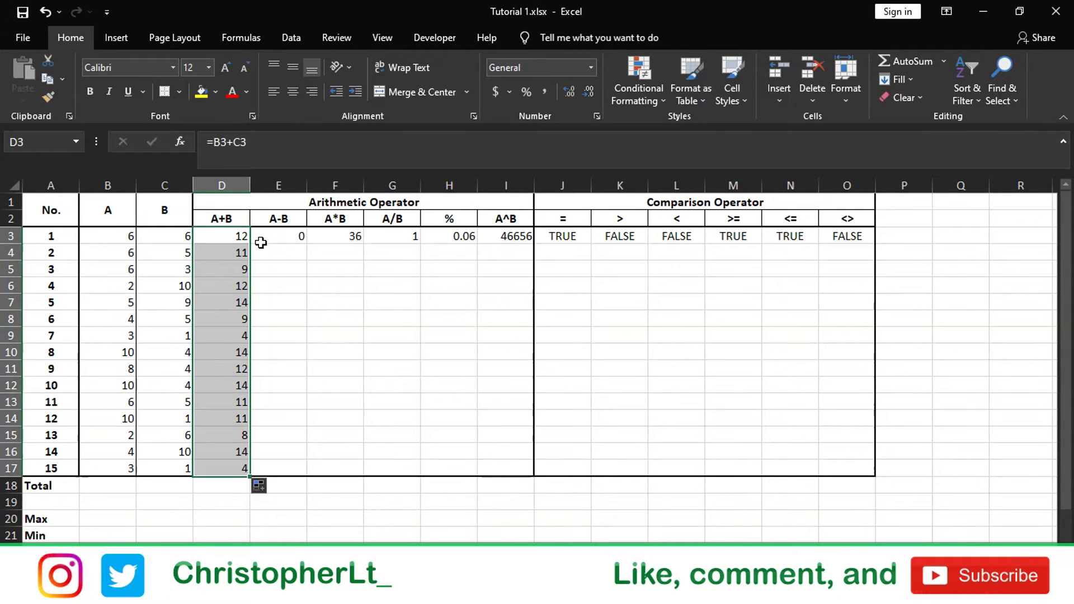
click(234, 235)
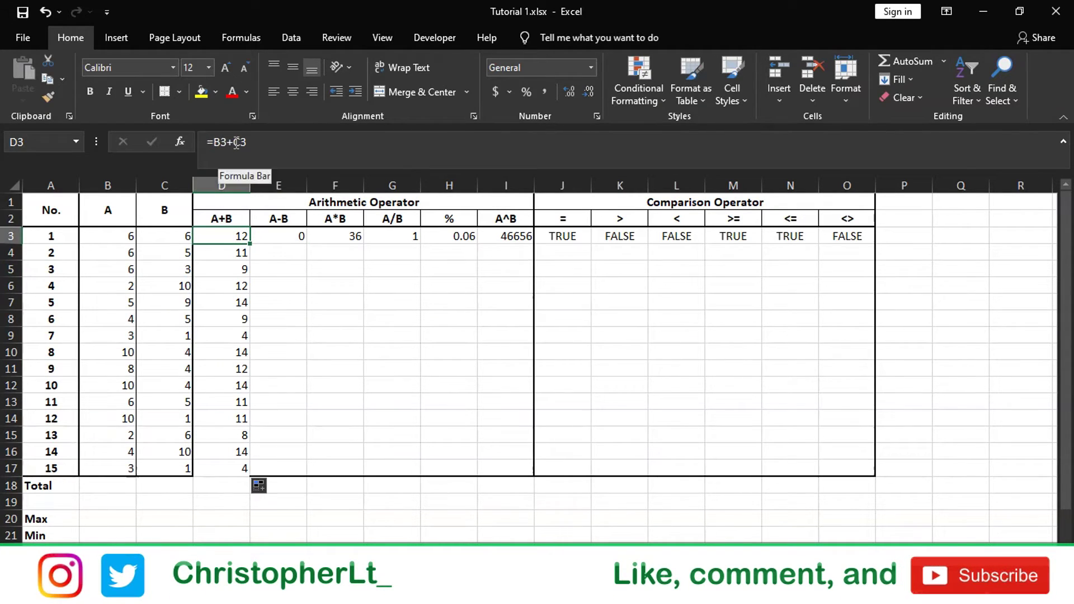
click(222, 252)
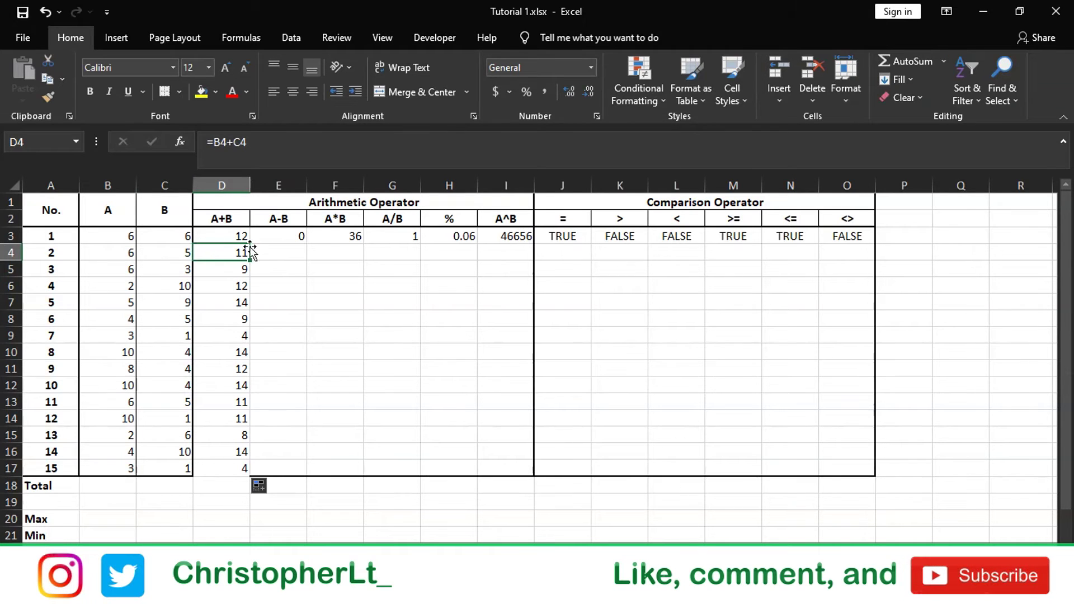
Fill the A-B formula from E3 down to E17 and check the formulas in E4 and E6
click(288, 255)
click(291, 236)
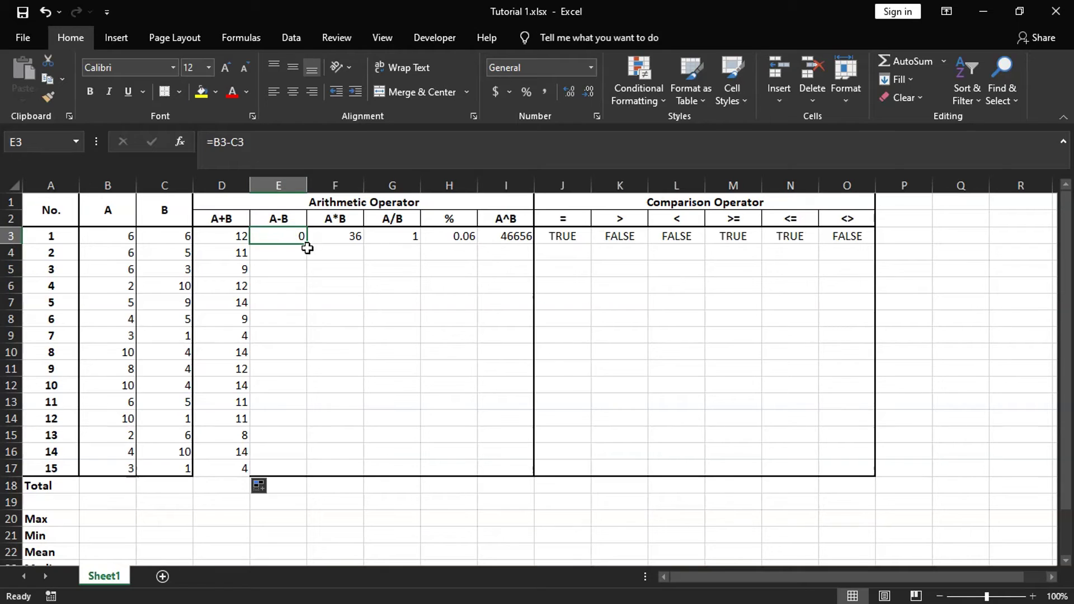
drag(308, 246, 302, 473)
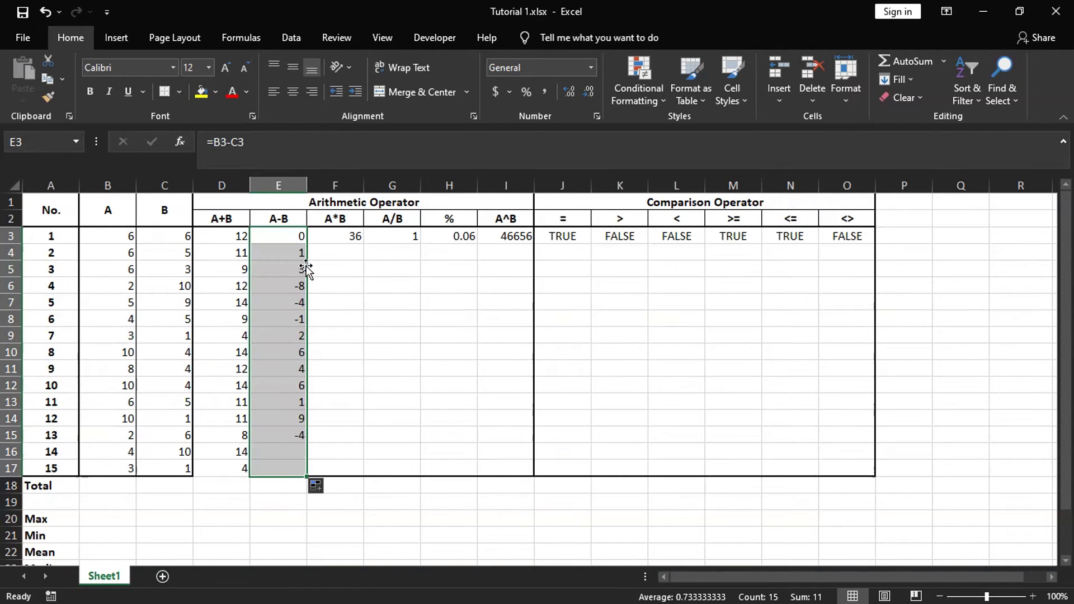
click(282, 256)
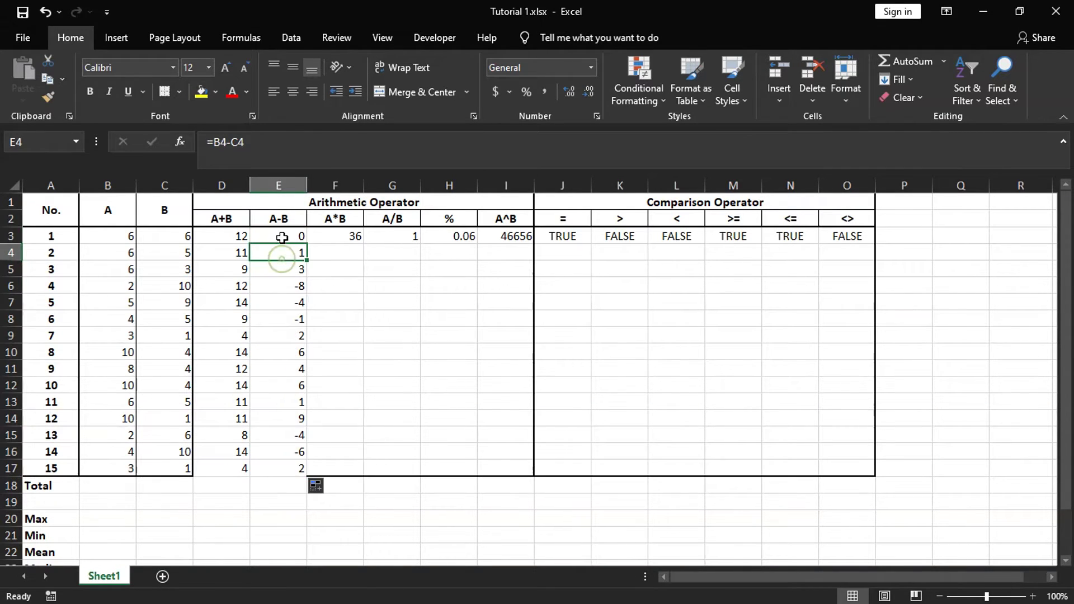
click(282, 285)
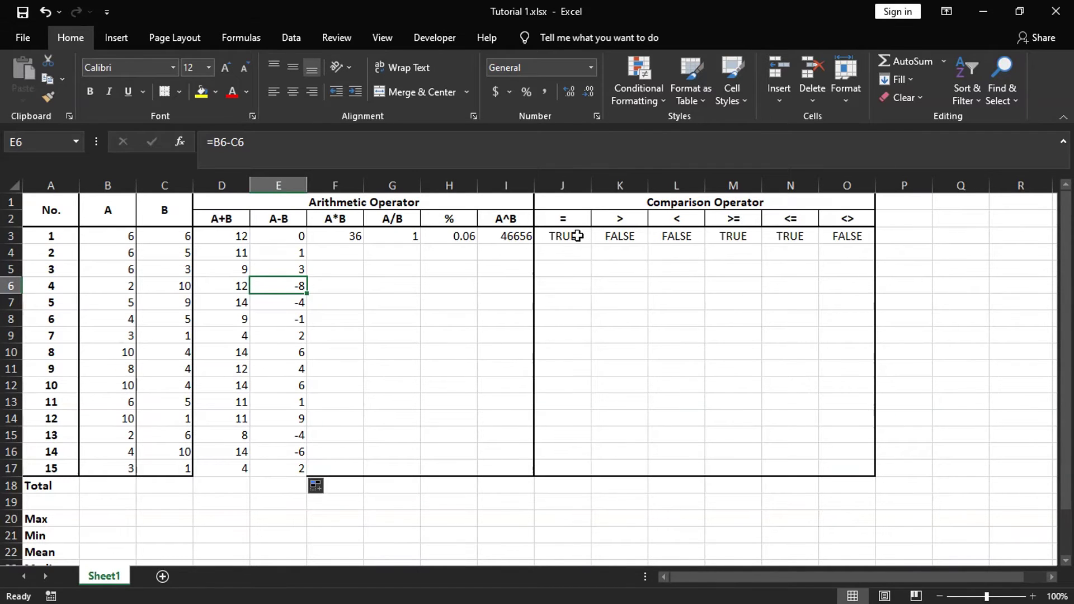
click(918, 248)
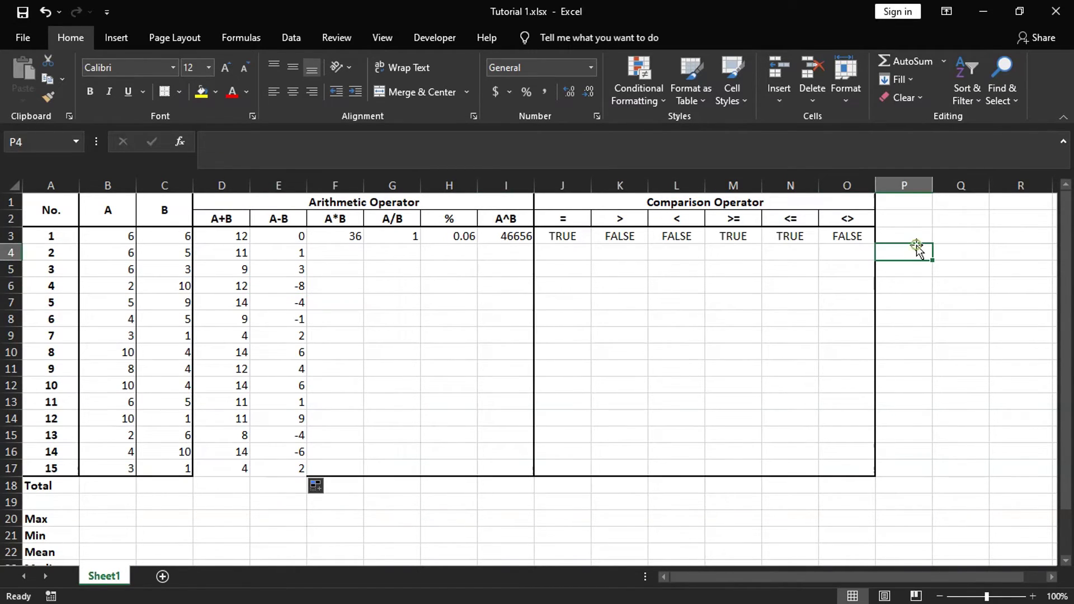
click(925, 230)
click(966, 207)
click(896, 229)
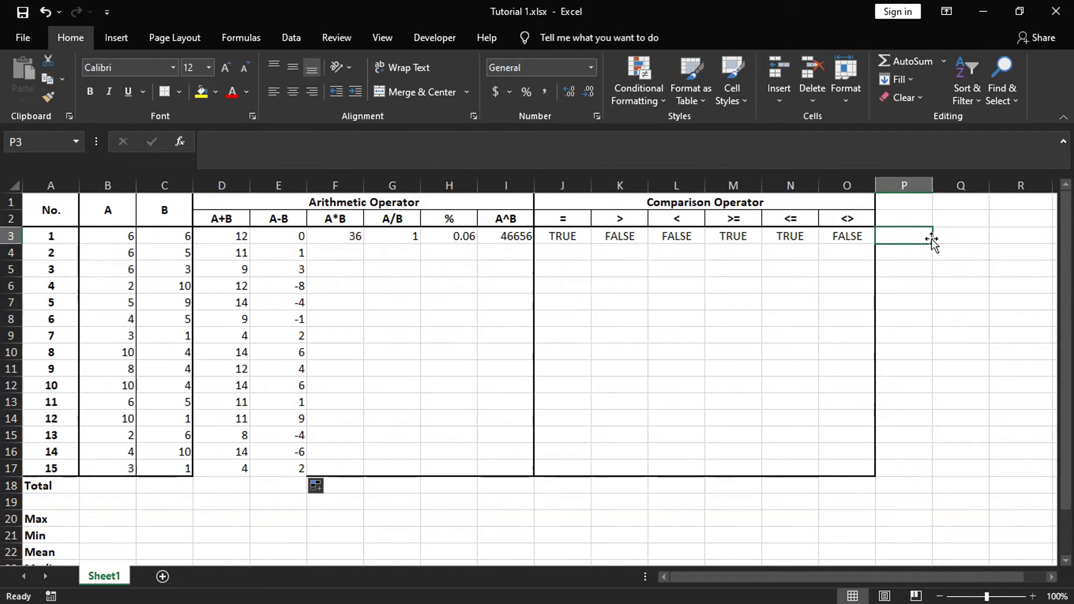
click(917, 221)
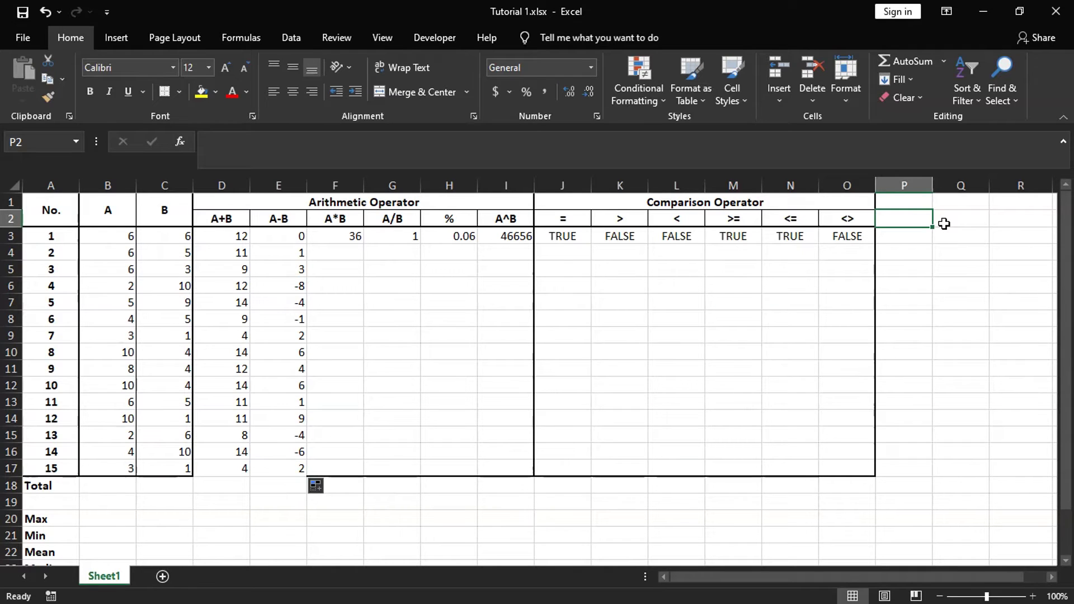
Enter the two parts of a sample name in cells Q3 and R3, one part per cell
key(Right)
key(Down)
key(Left)
key(Right)
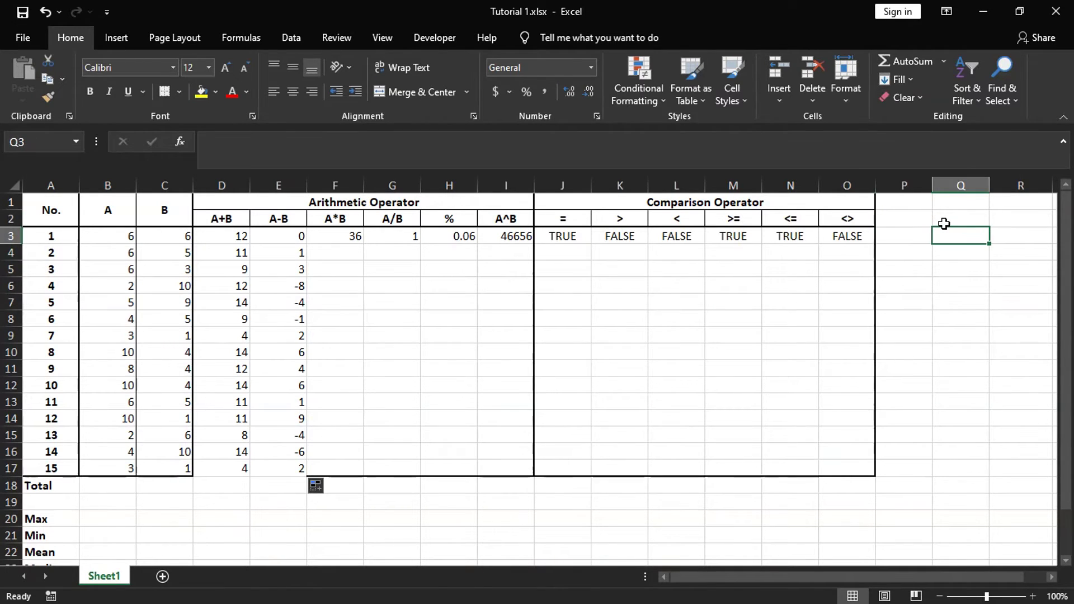
text(Ru)
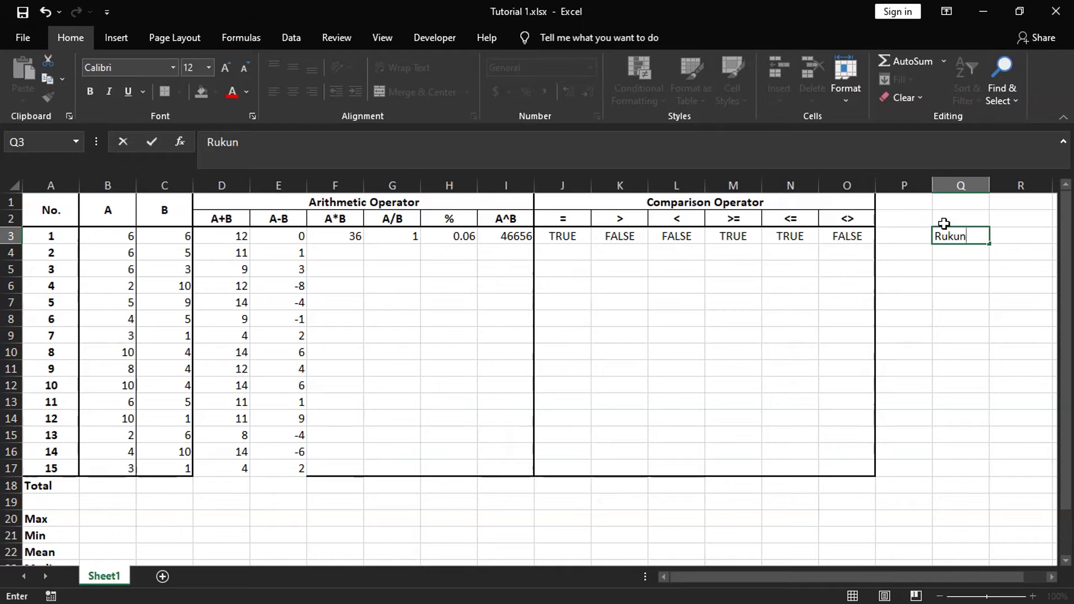
text(kun)
key(Tab)
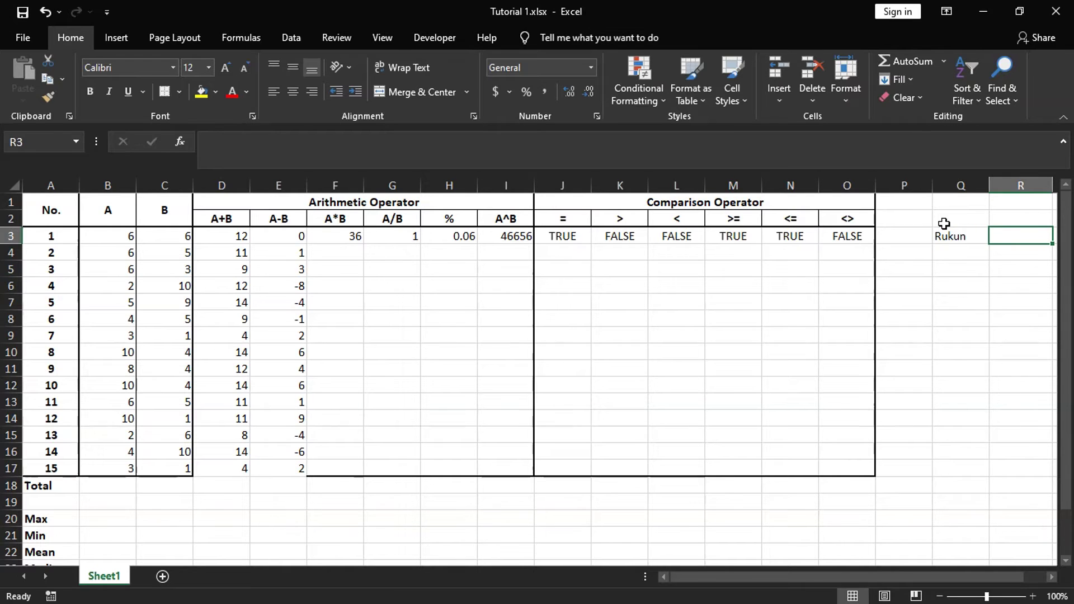
text(Budi)
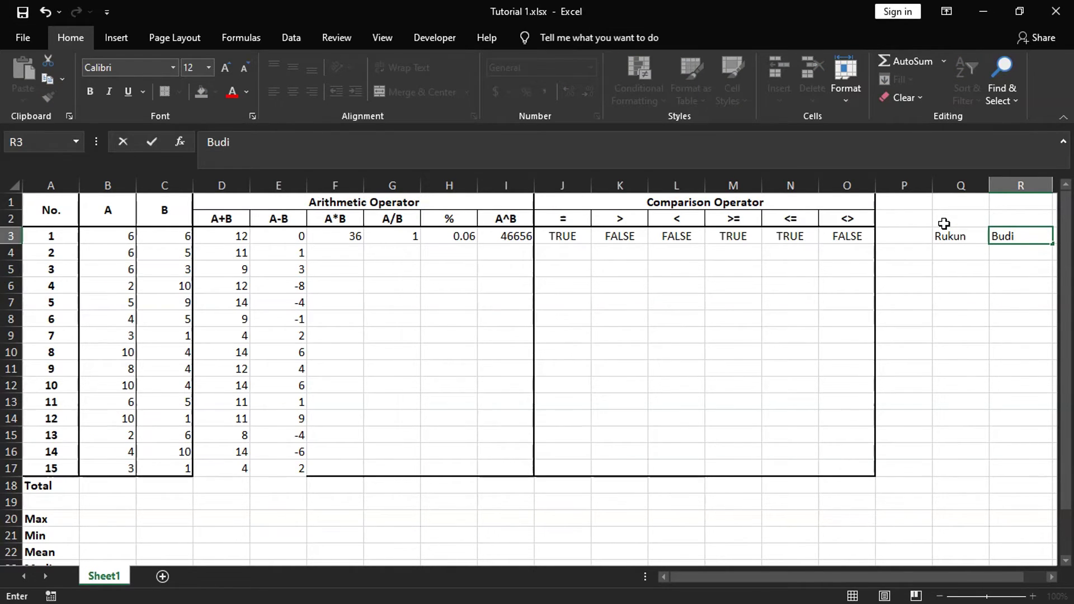
key(Tab)
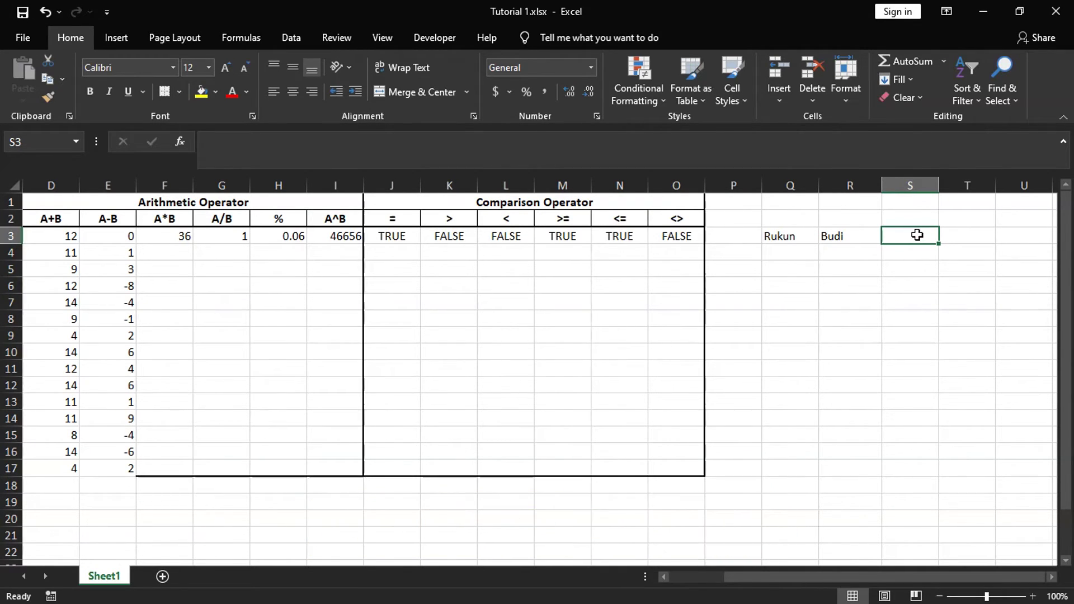
Enter the formula =Q3&R3 in cell S3 to join the two text cells
text(=)
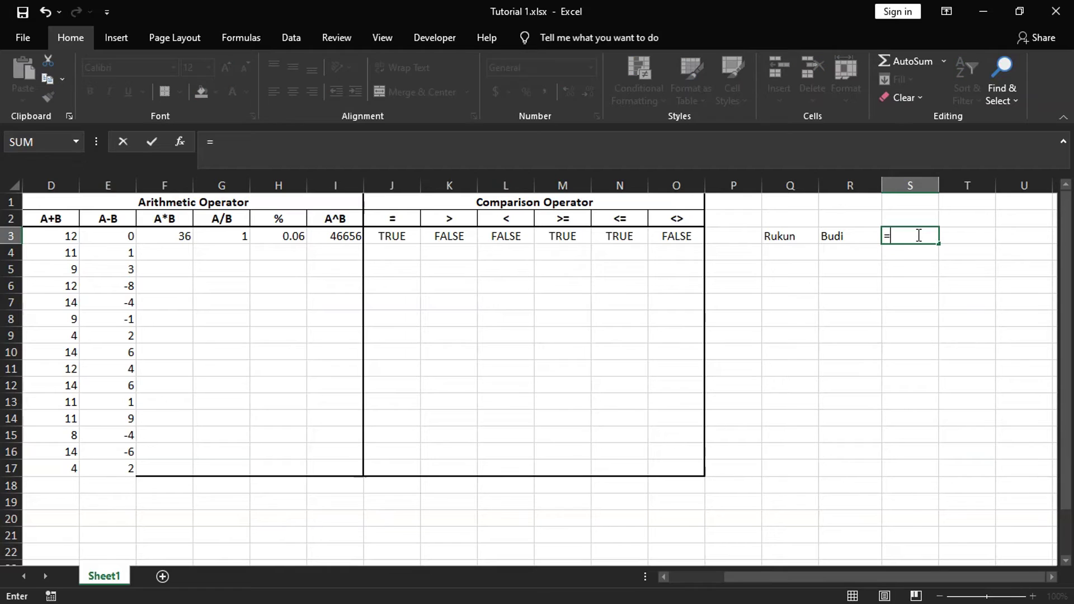
click(782, 237)
text(&)
click(849, 235)
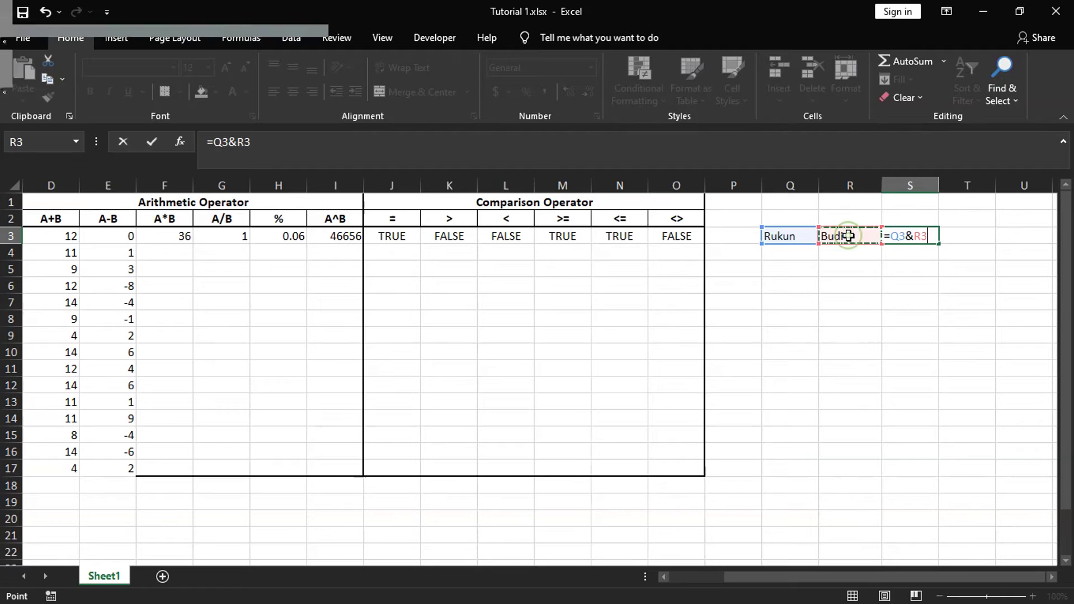
key(Return)
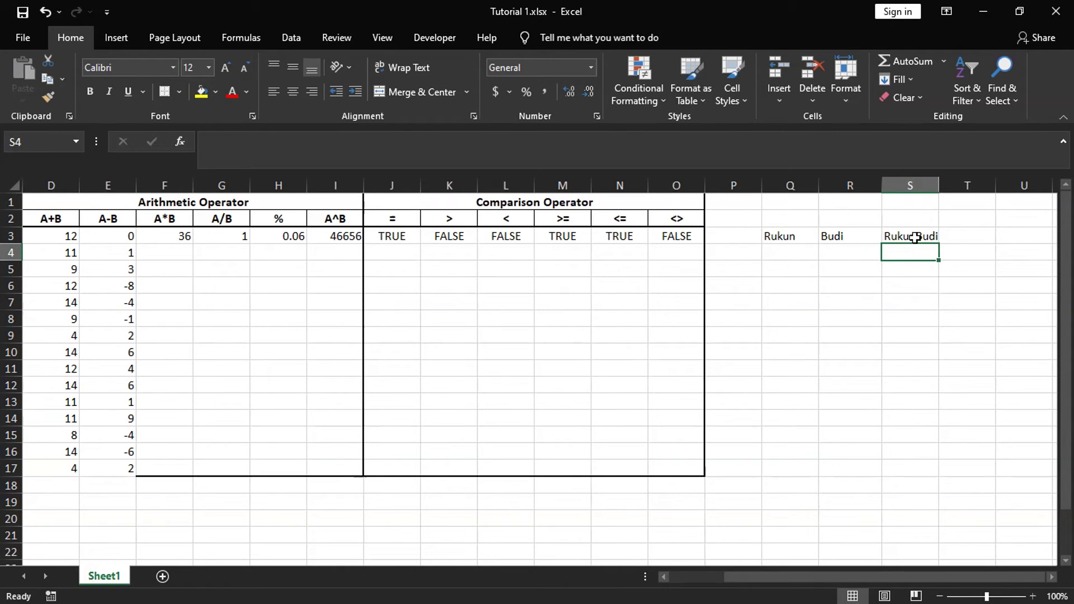
Change the formula in S3 to =Q3&" "&R3 so a space separates the two words
click(916, 238)
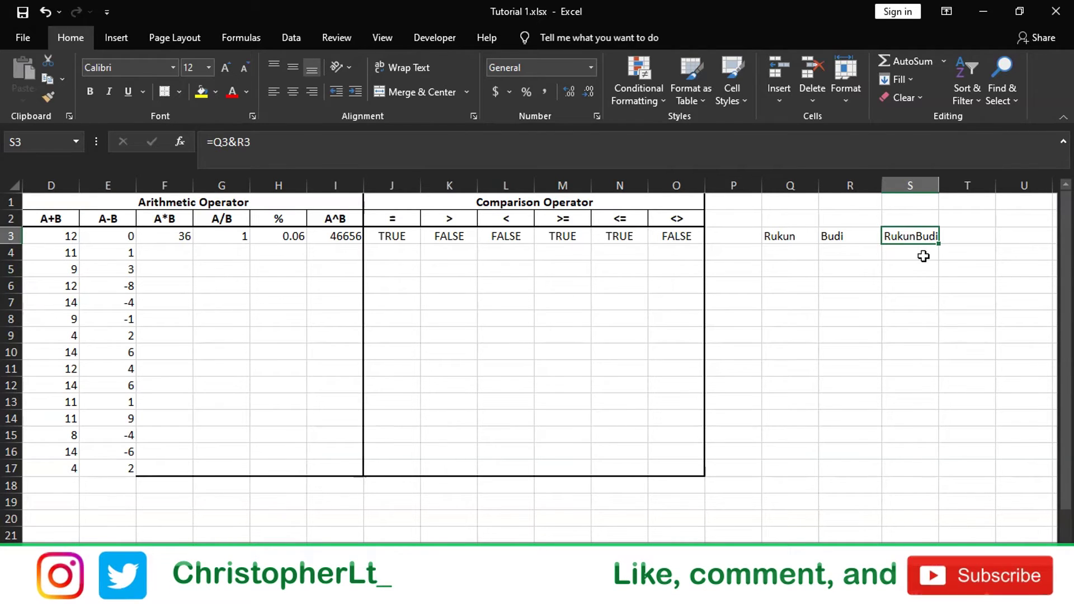
click(244, 150)
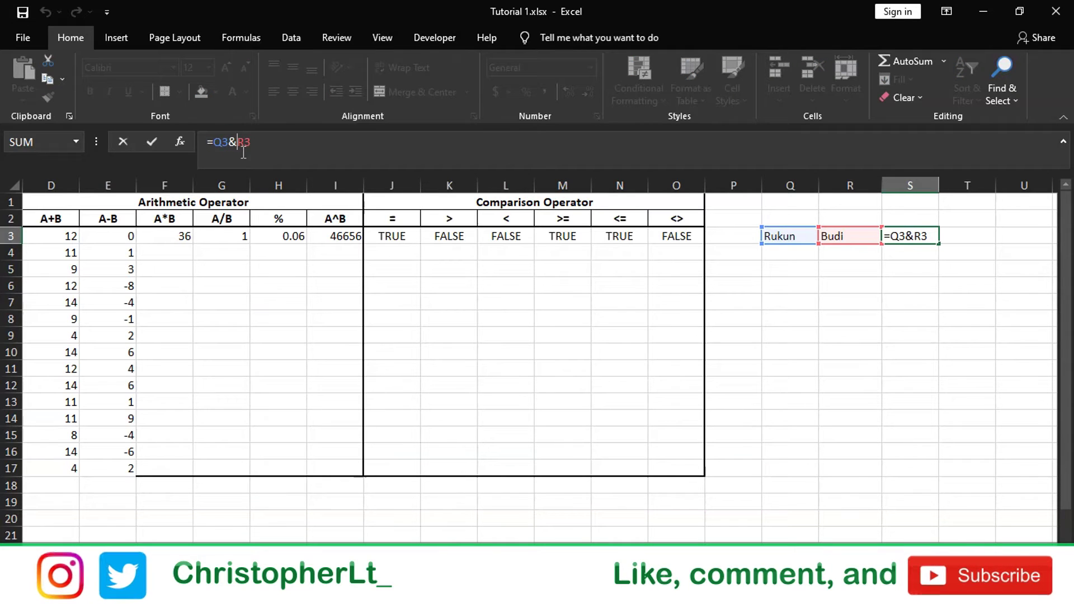
text(")
text( ")
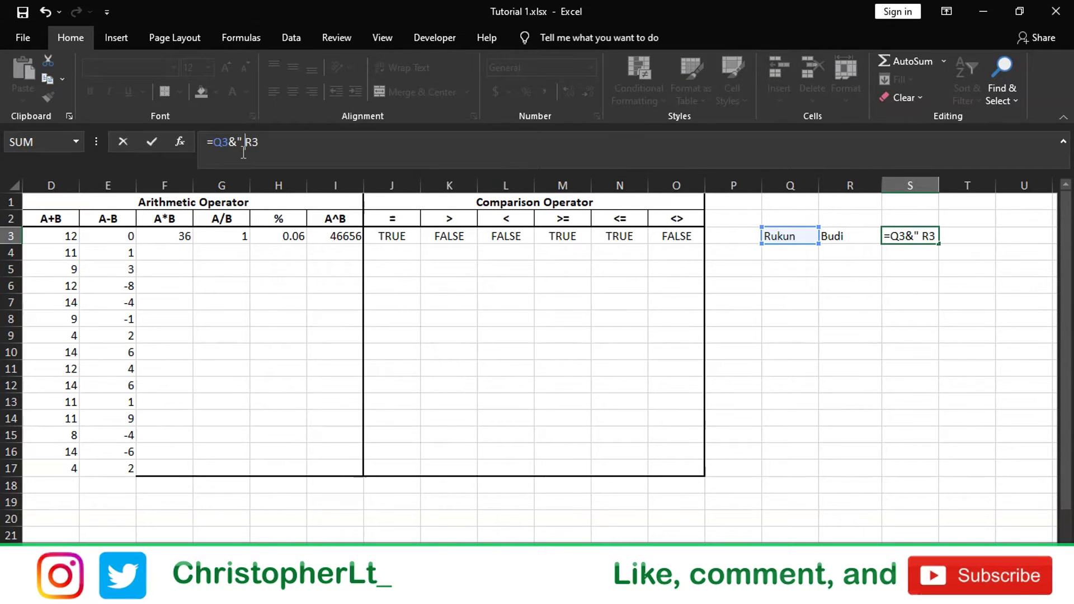
text(&)
key(Return)
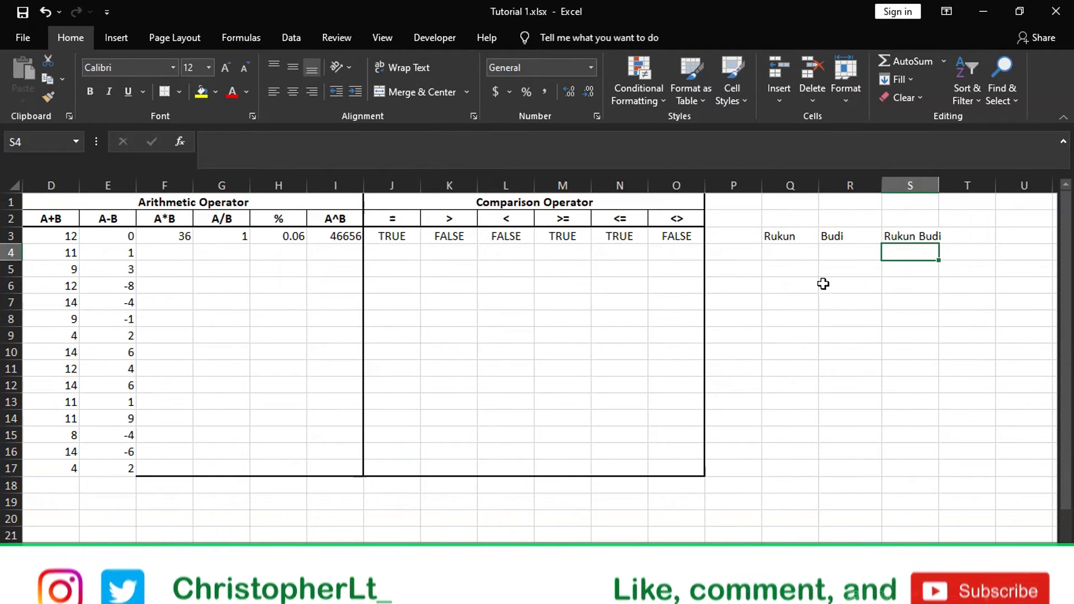
Look up the description of the AVERAGE function in the Insert Function dialog without inserting it
drag(872, 575, 707, 571)
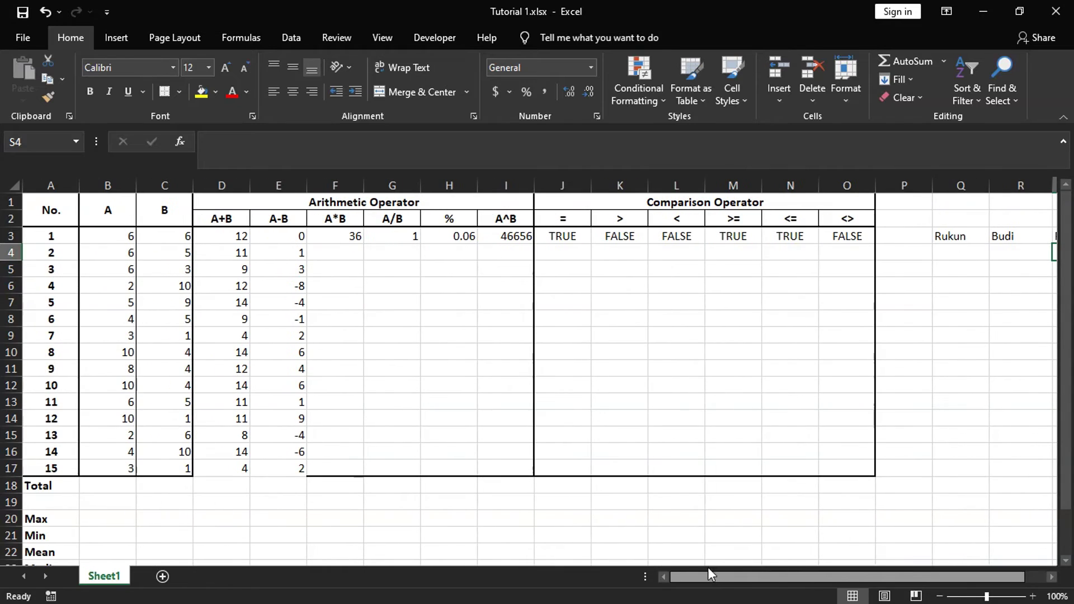
scroll(227, 400, down, 2)
scroll(136, 399, up, 2)
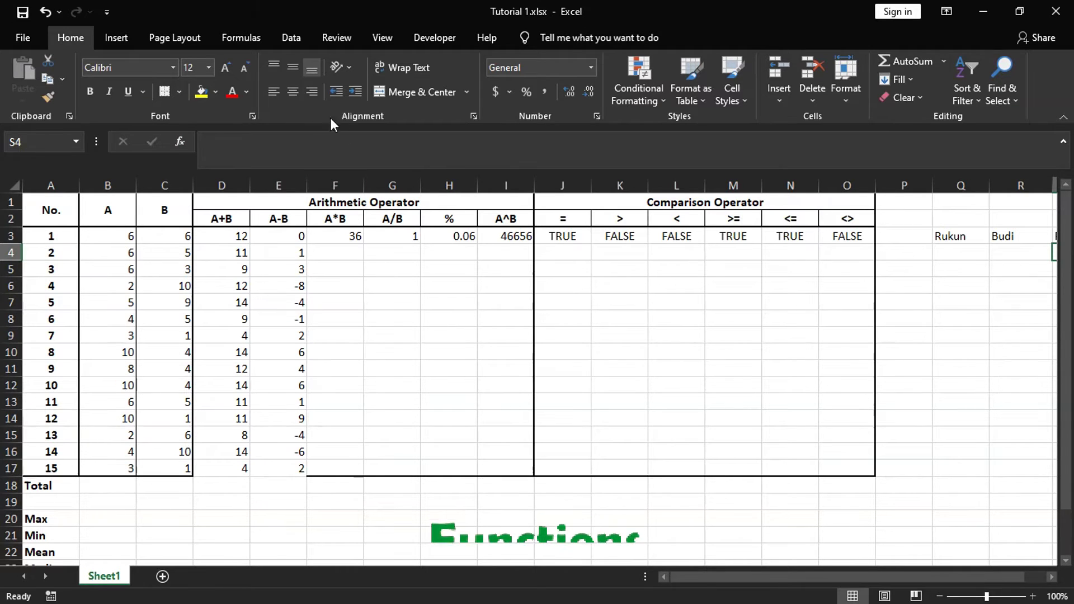
click(184, 141)
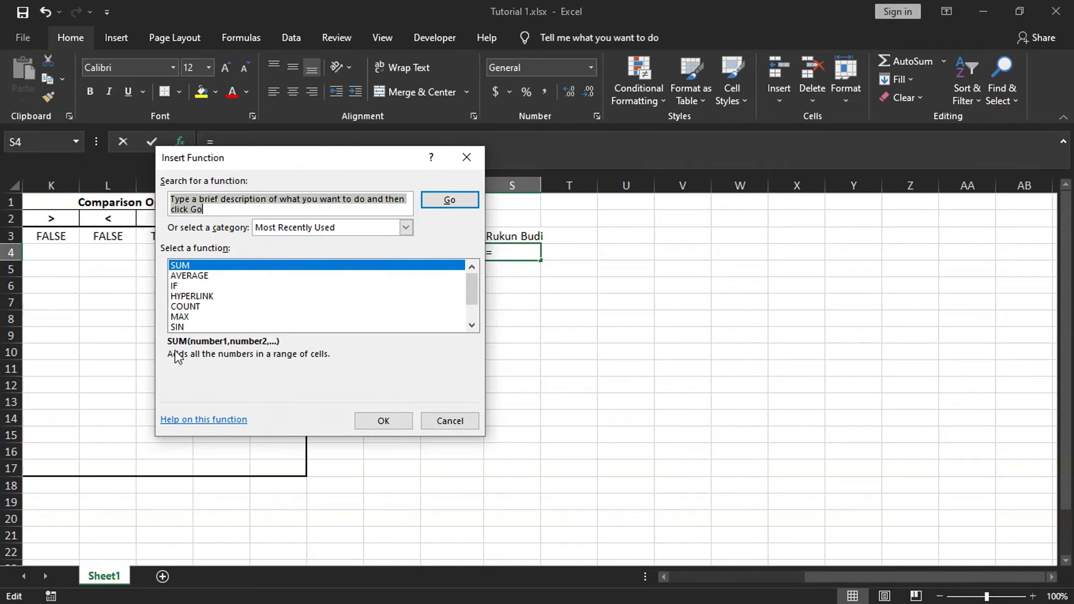
click(180, 277)
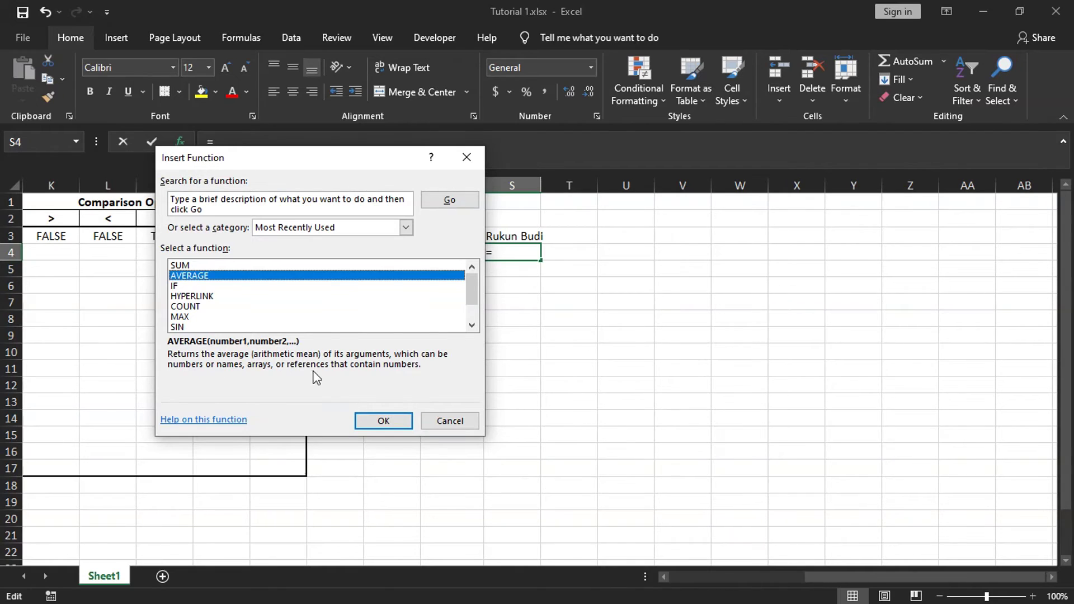
click(450, 420)
Enter a SUM formula over B3:B17 in the Total row's cell B18
drag(828, 576, 638, 582)
click(103, 486)
text(=Sum)
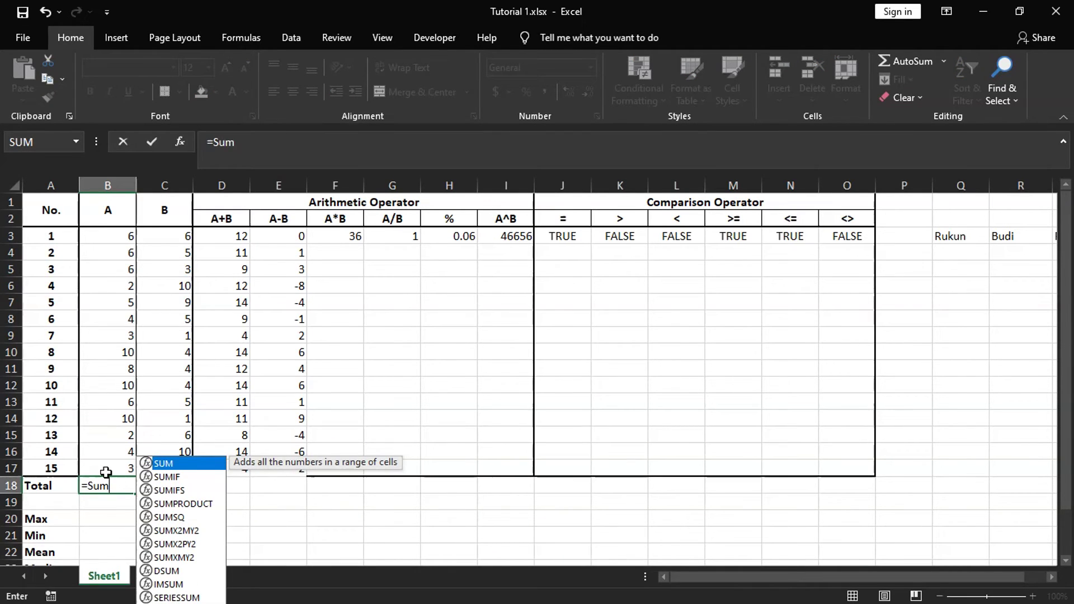
key(Tab)
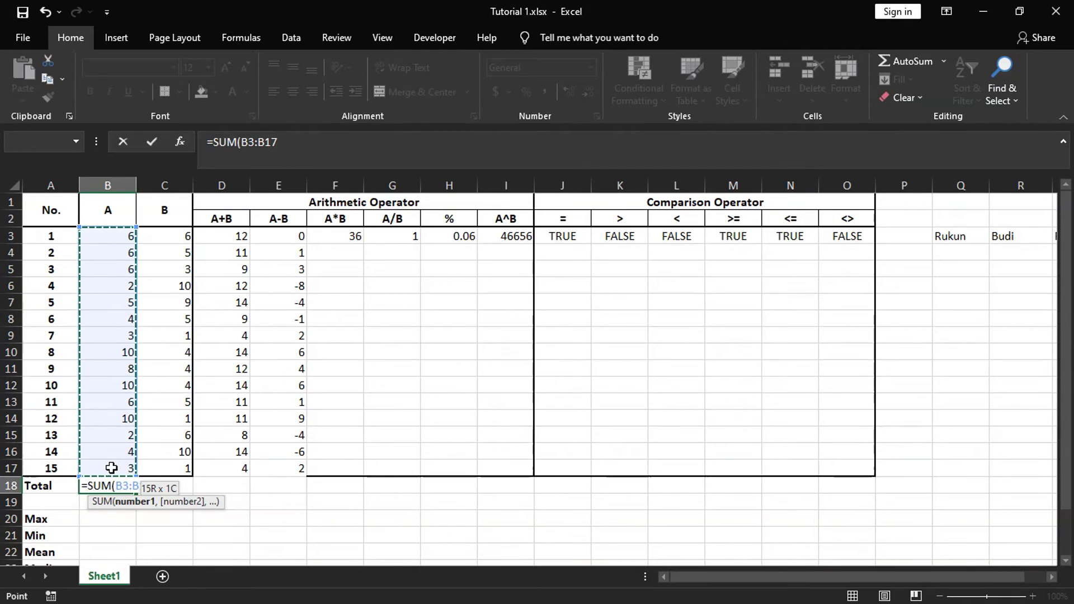
click(146, 235)
click(115, 234)
drag(112, 241, 98, 467)
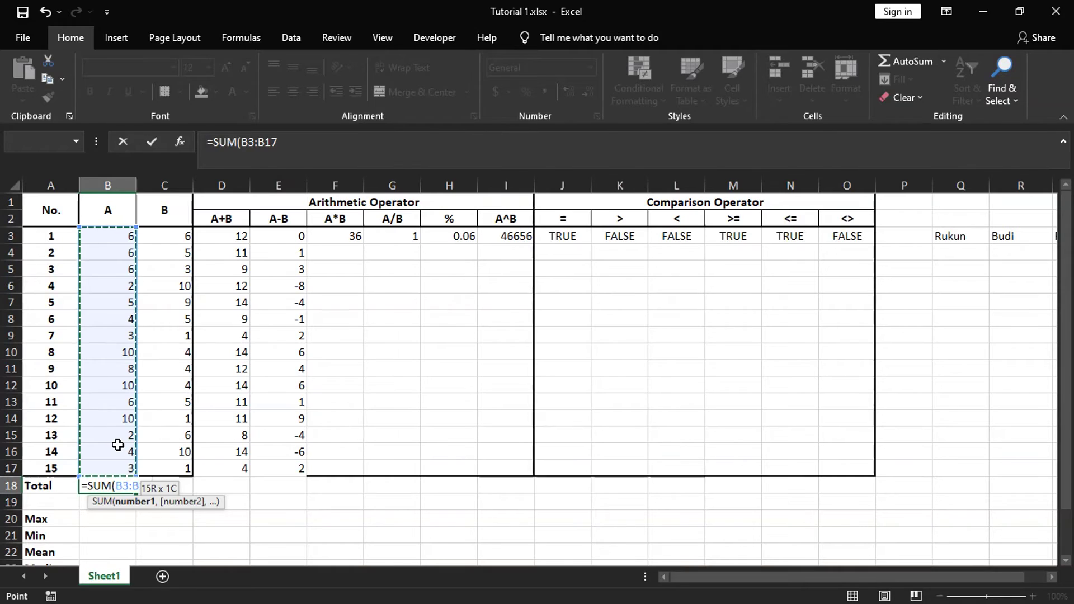
key(Return)
Enter a MAX formula over B3:B17 in the Max row's cell B20
scroll(134, 434, down, 1)
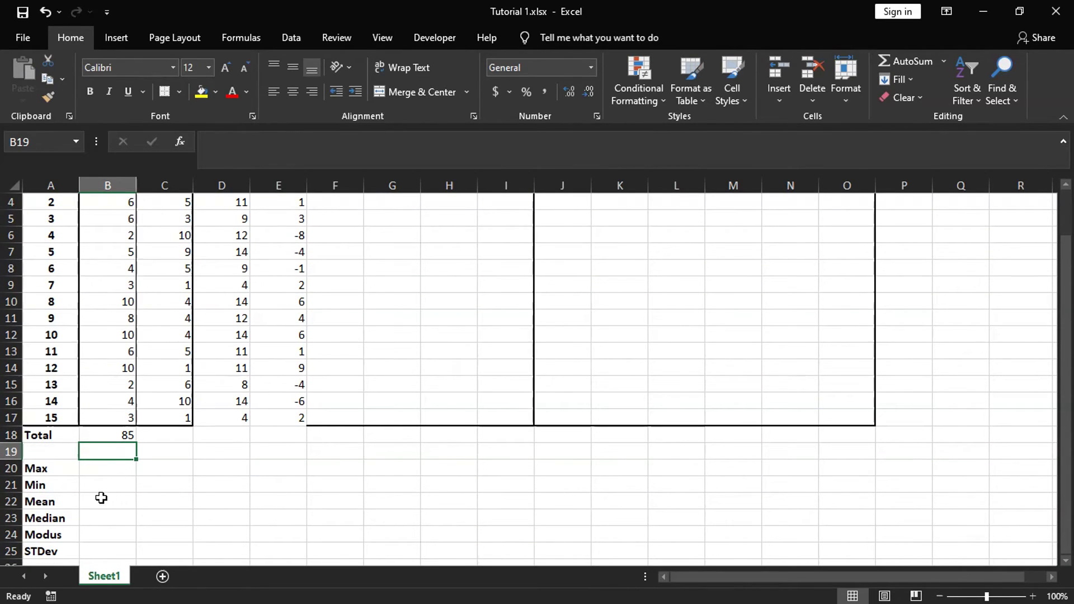
click(96, 469)
scroll(115, 434, up, 1)
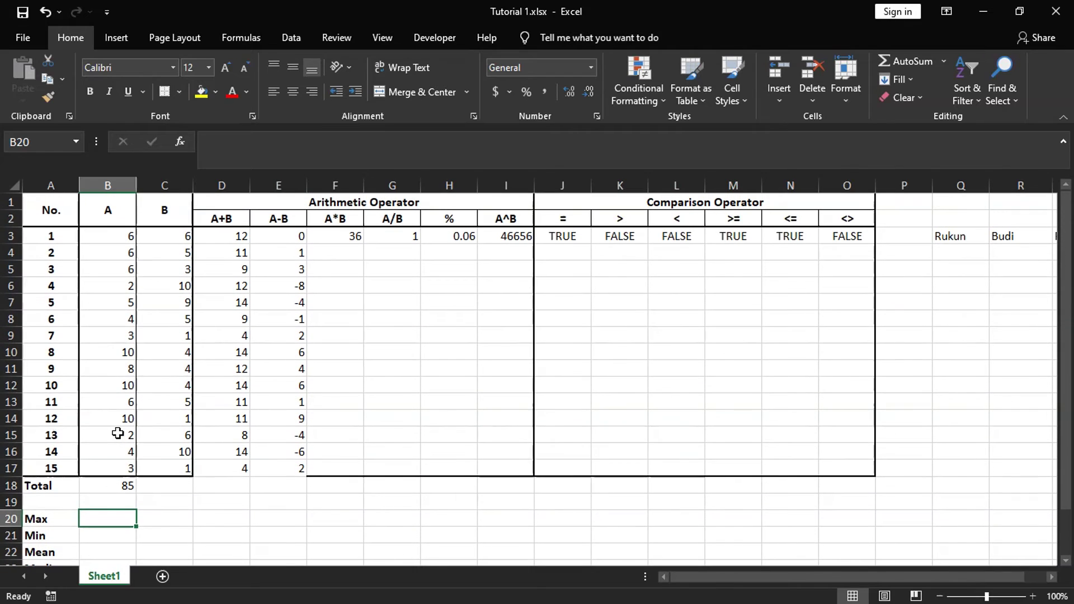
text(=)
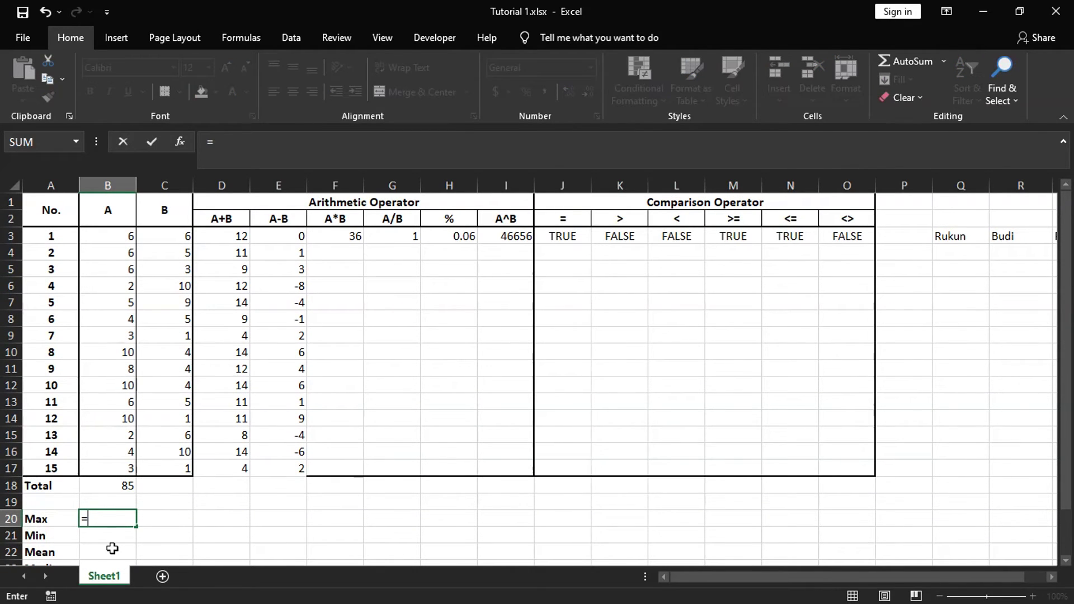
text(max)
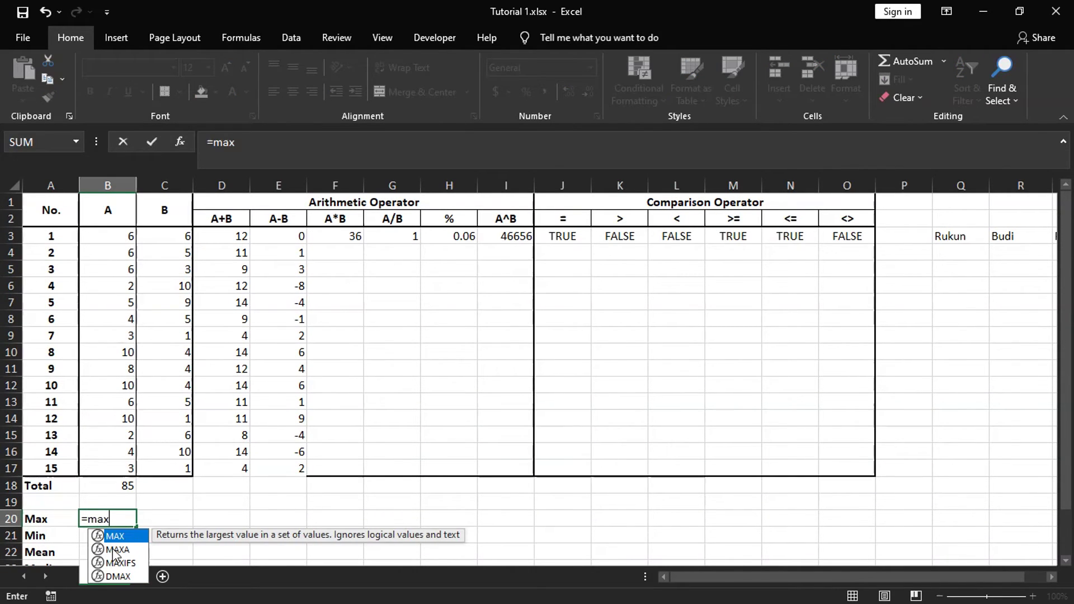
key(Tab)
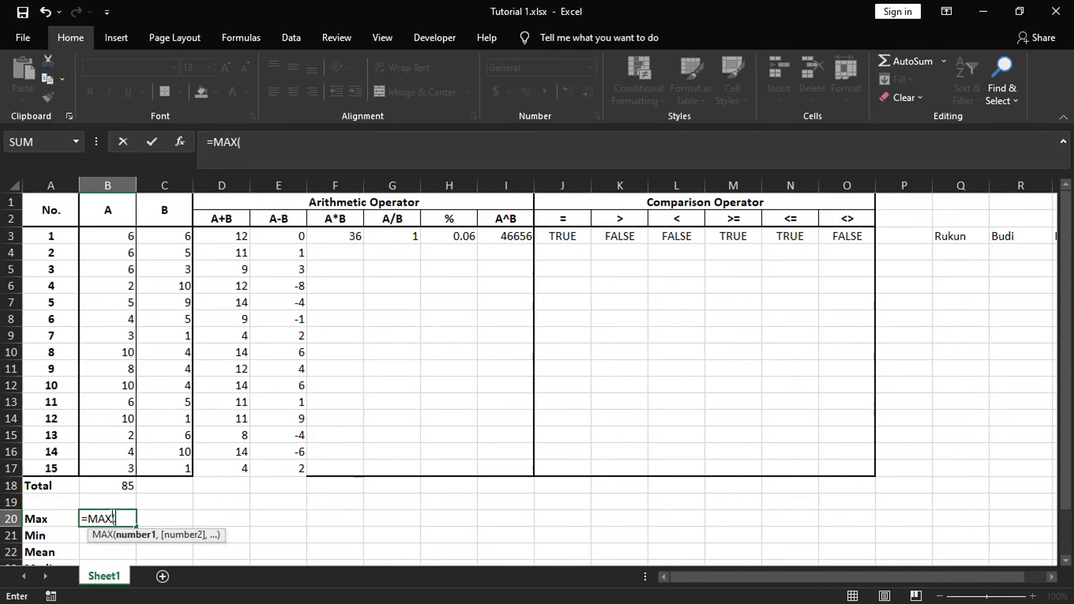
drag(126, 237, 104, 473)
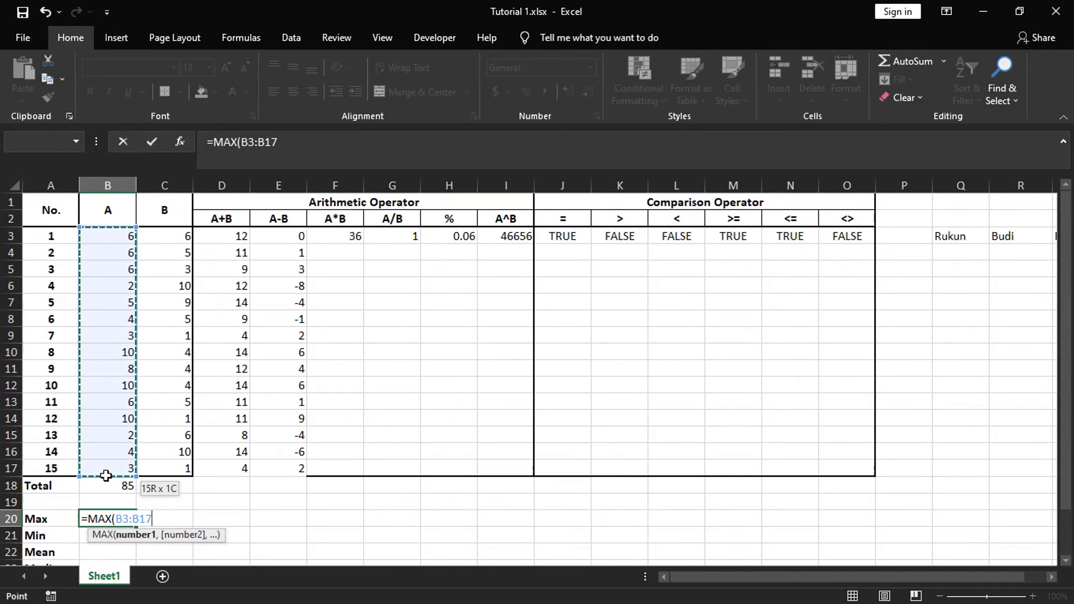
key(Return)
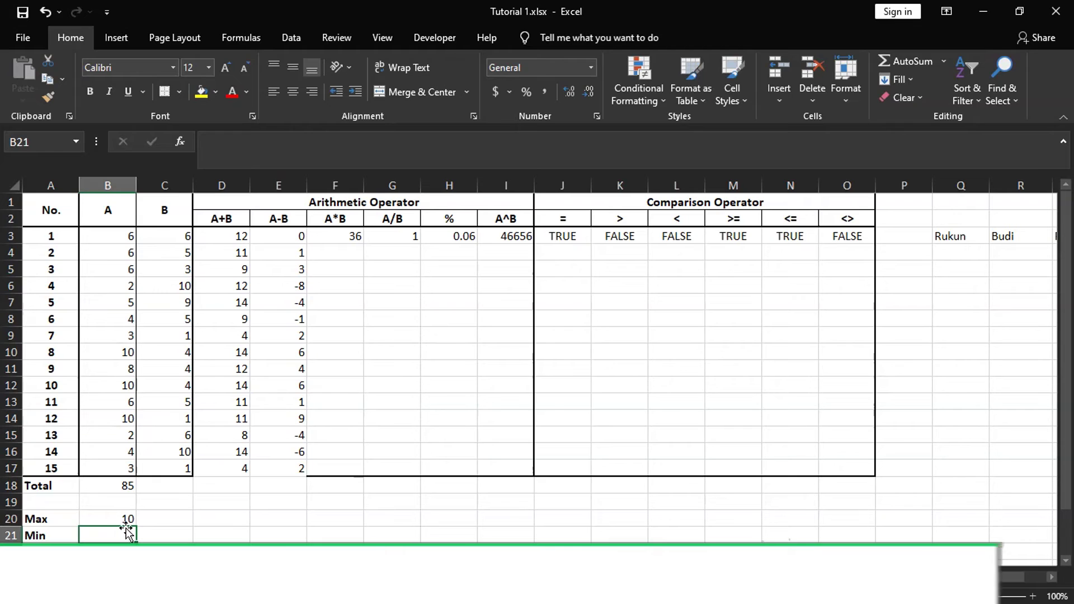
Enter a MIN formula over B3:B17 in the Min row's cell B21
scroll(123, 448, down, 2)
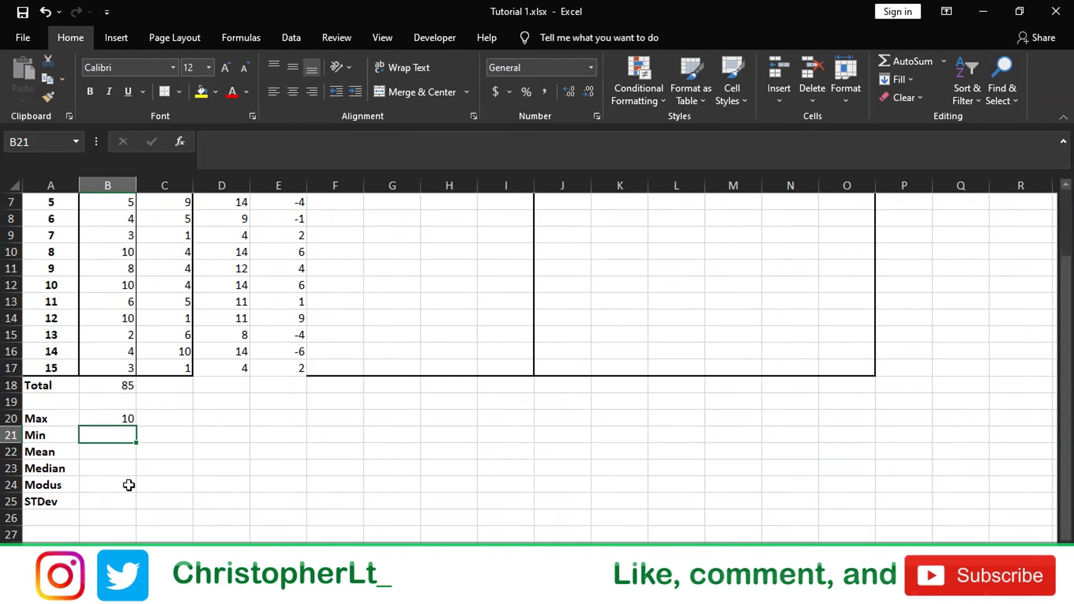
text(=mim)
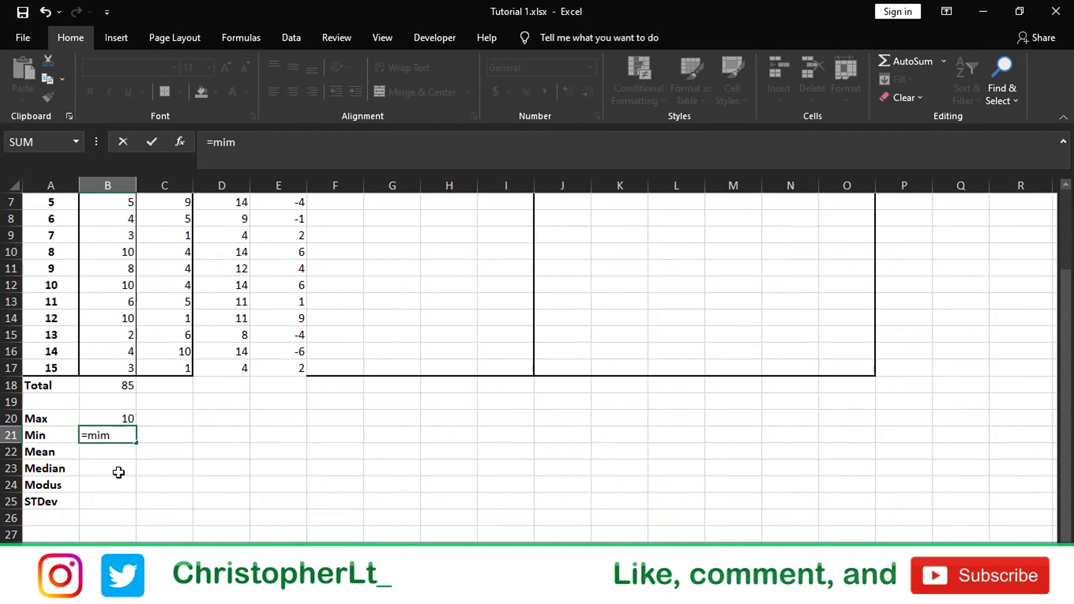
key(BackSpace)
text(n)
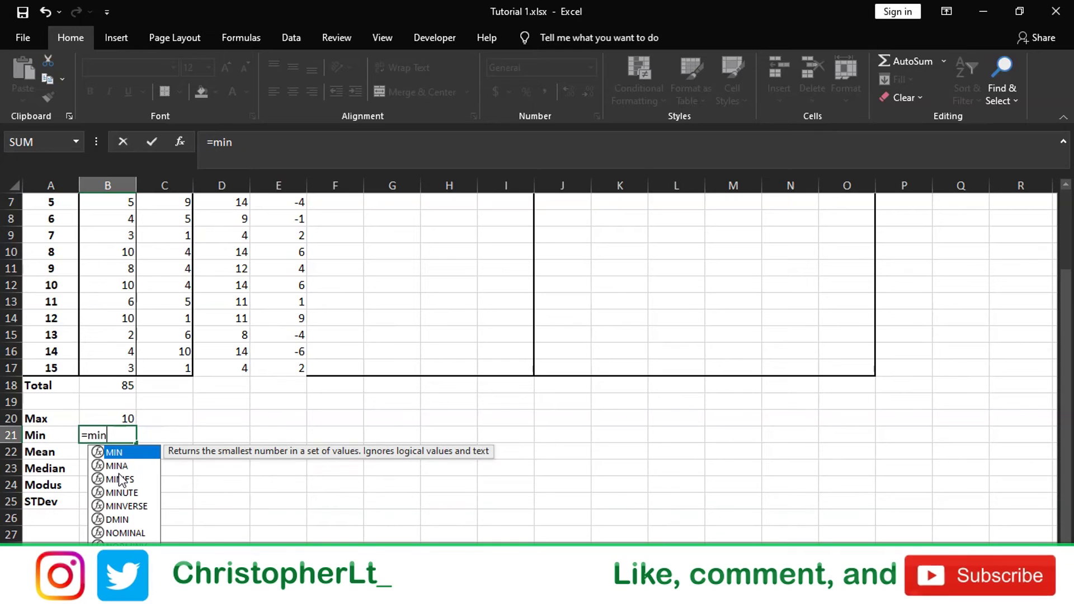
key(Tab)
scroll(108, 411, up, 2)
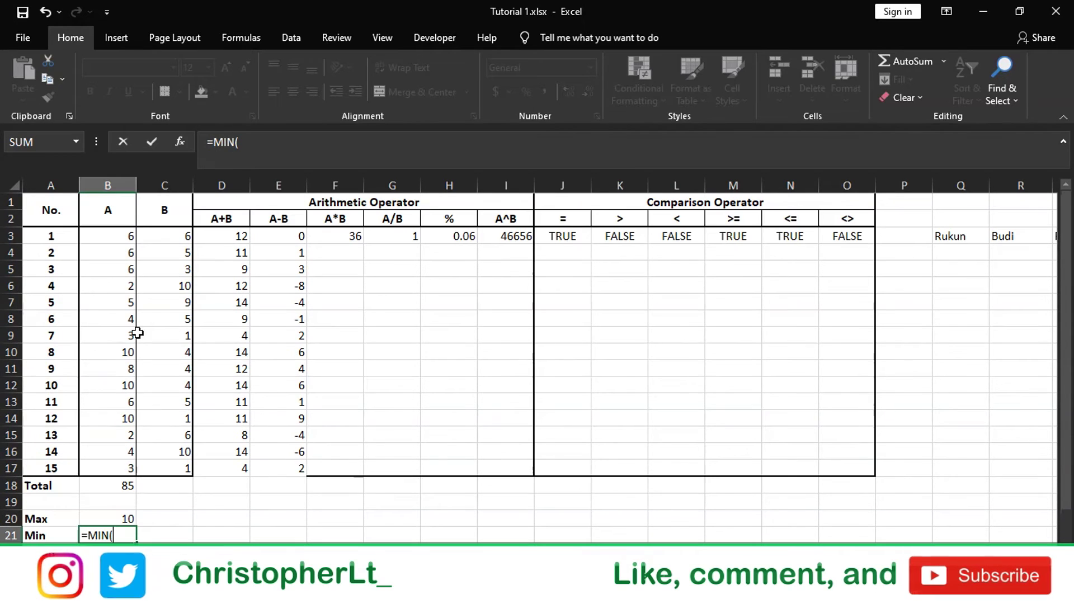
click(117, 235)
shift+click(117, 468)
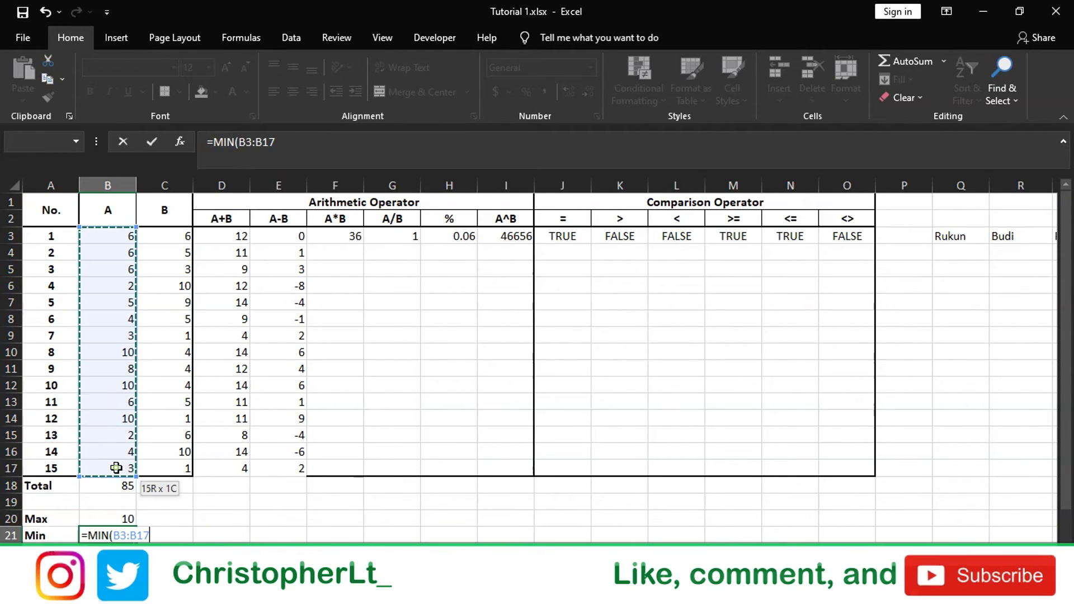
key(Return)
Calculate the mean of column A's values with an AVERAGE formula over B3:B17 in cell B22
scroll(112, 472, down, 2)
scroll(112, 391, up, 2)
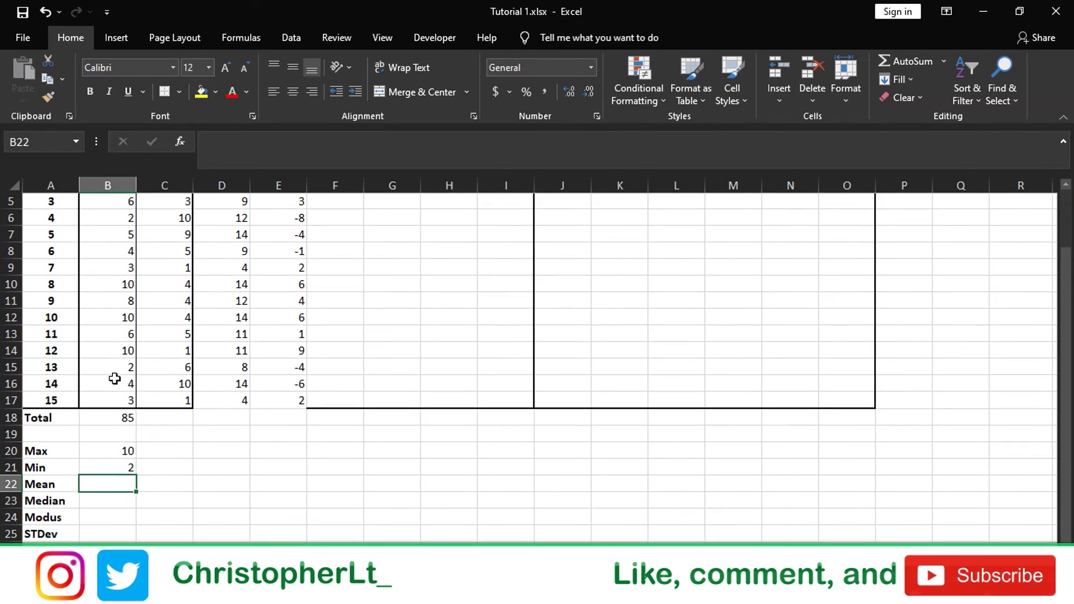
scroll(134, 493, down, 2)
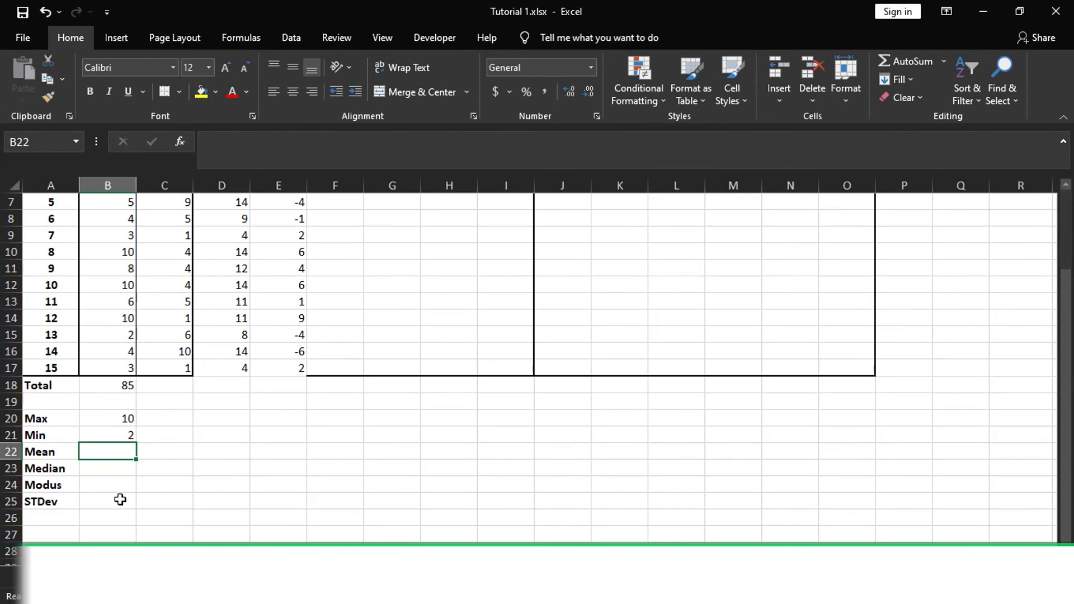
click(104, 464)
click(103, 452)
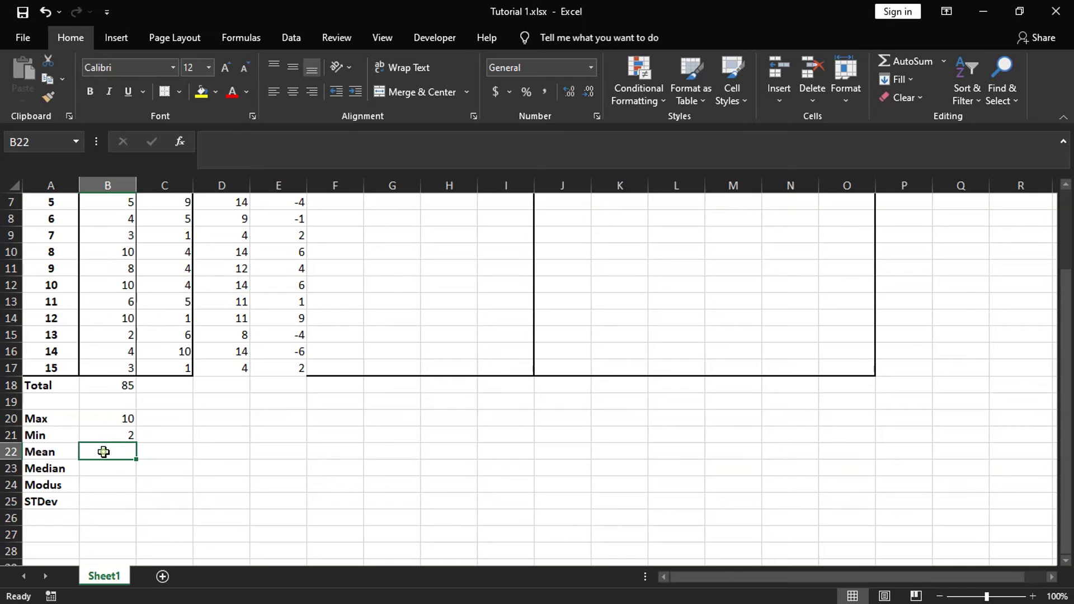
text(=)
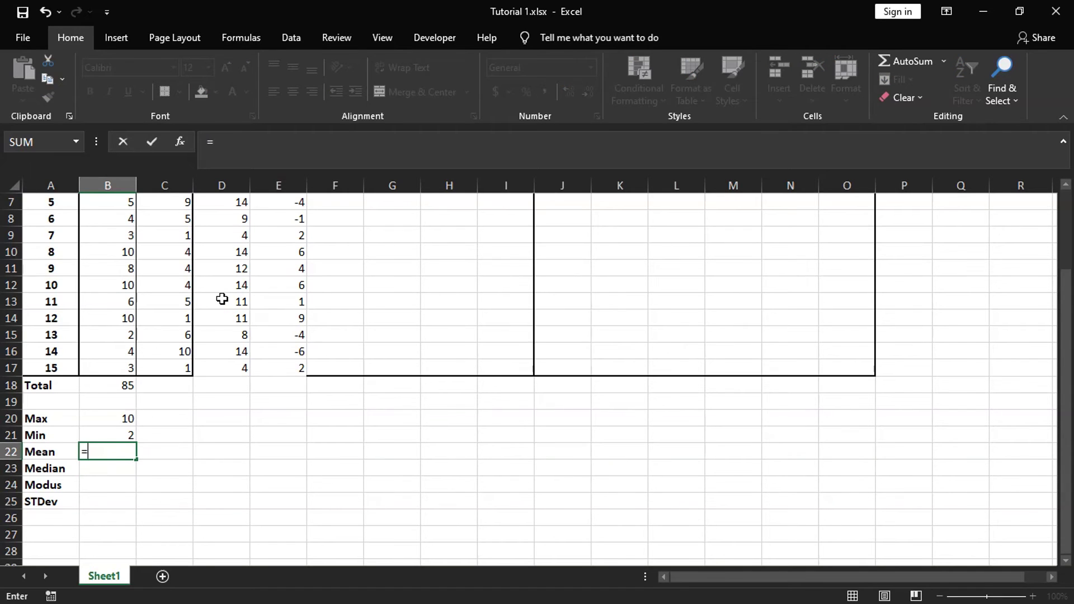
text(m)
key(BackSpace)
text(av)
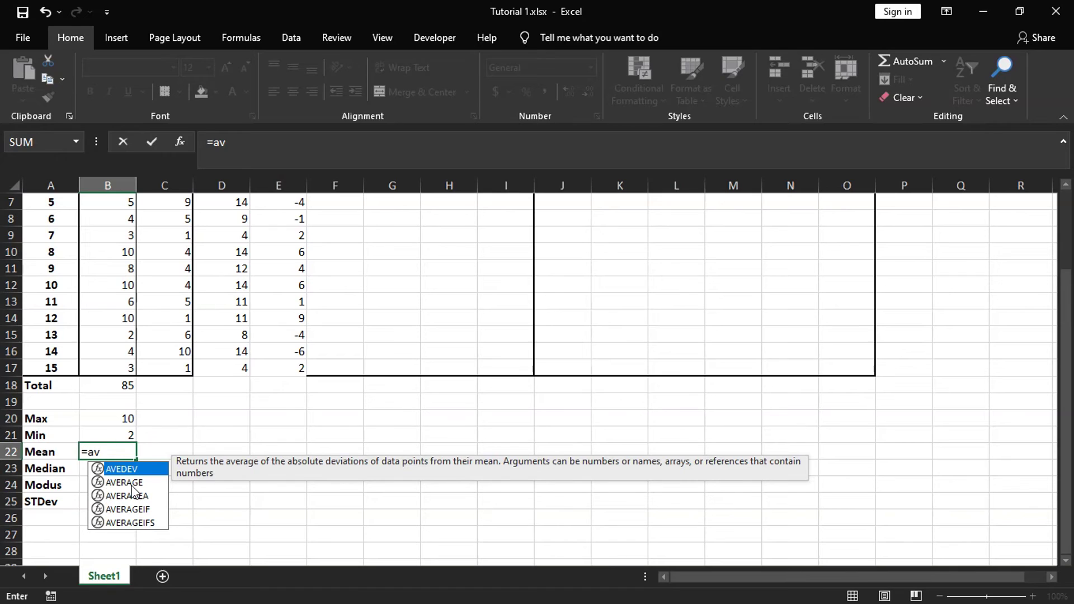
click(132, 485)
double_click(131, 483)
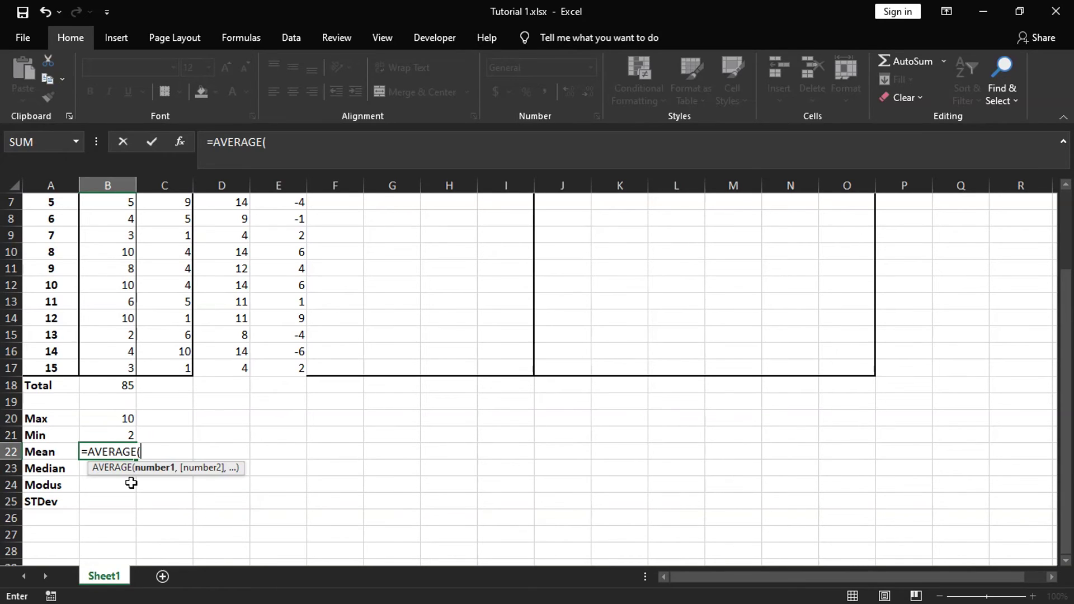
scroll(139, 336, up, 2)
click(115, 238)
drag(116, 238, 127, 465)
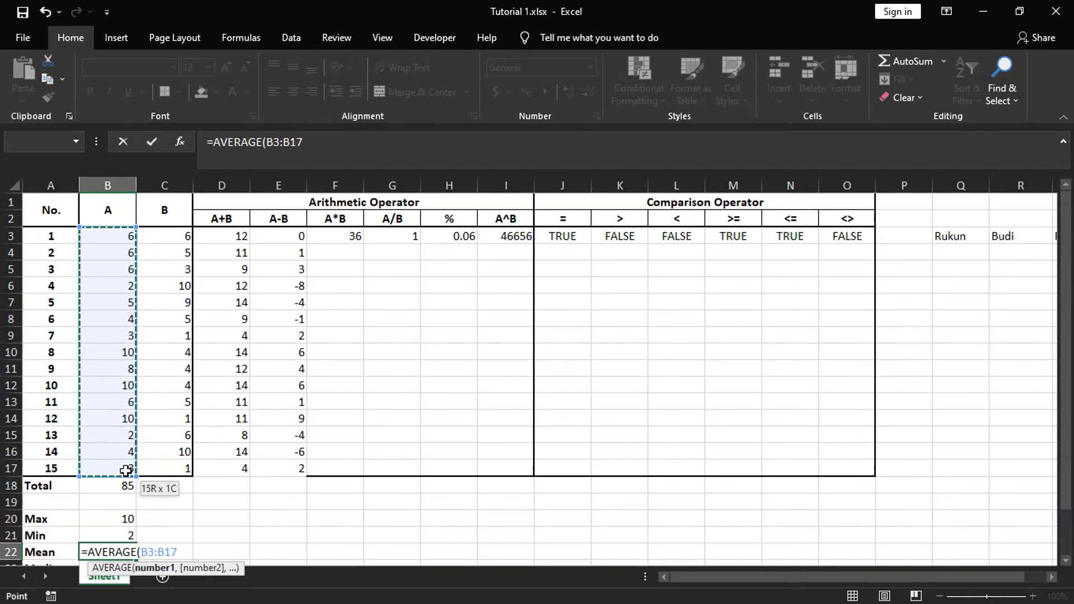
key(Return)
Enter a MEDIAN formula over B3:B17 in the Median row's cell B23
scroll(125, 462, down, 1)
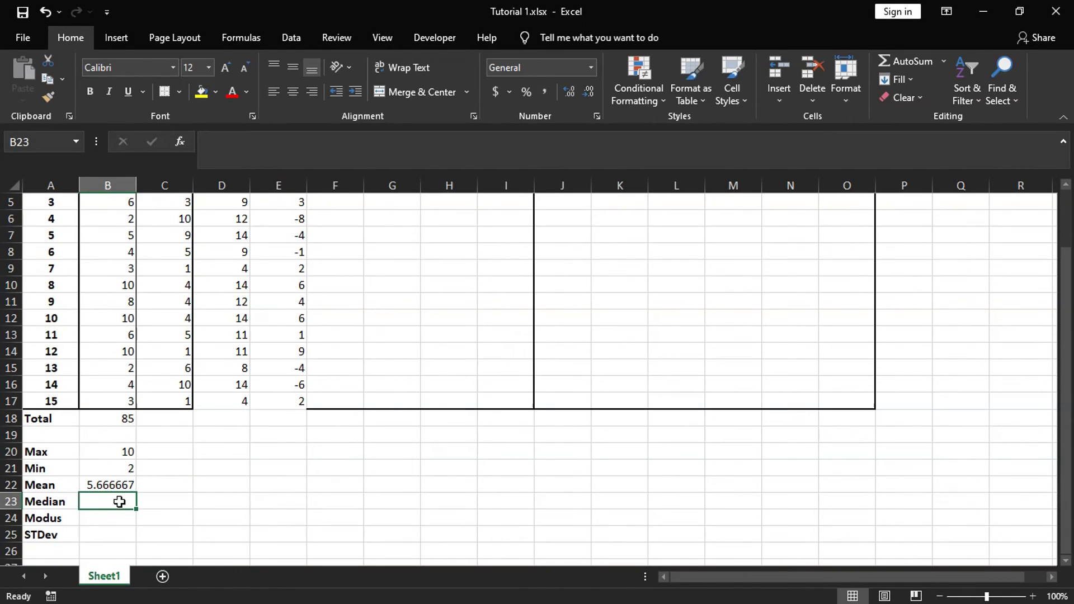
text(=med)
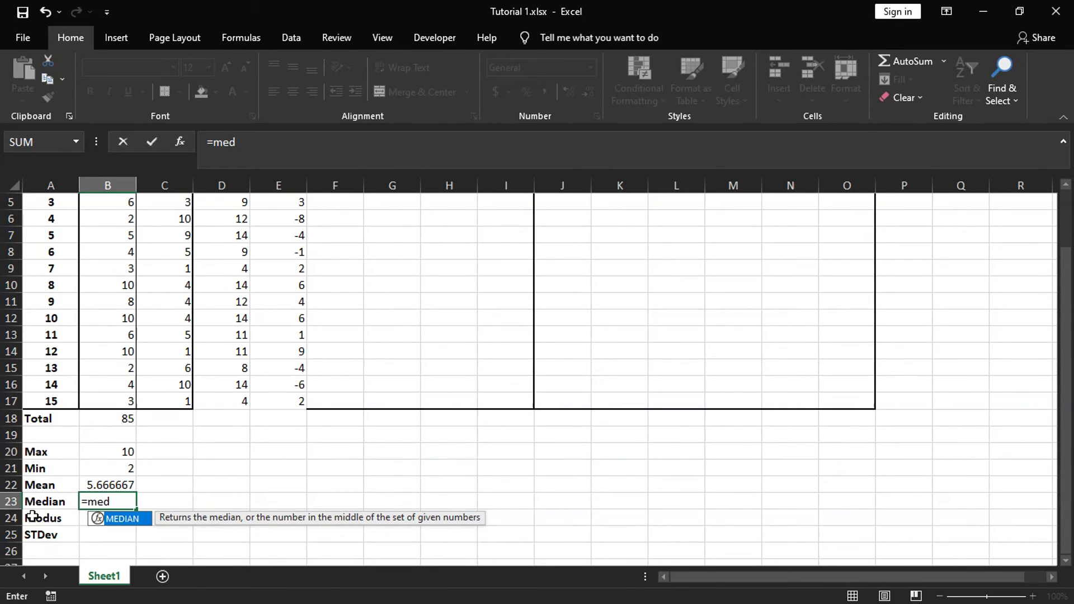
key(Tab)
scroll(112, 422, up, 2)
click(118, 234)
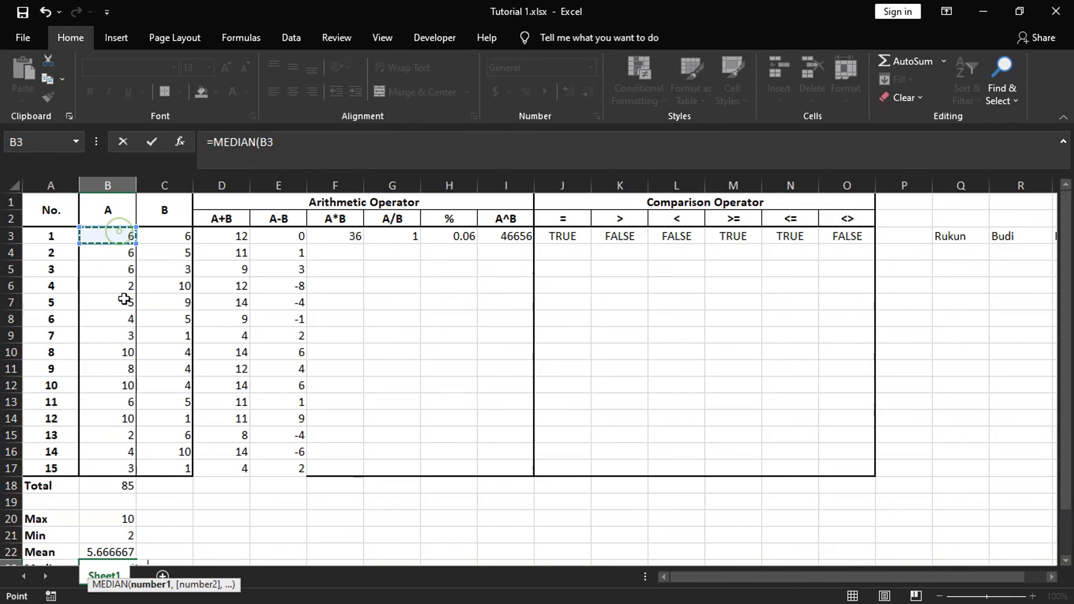
scroll(124, 299, down, 1)
shift+click(112, 414)
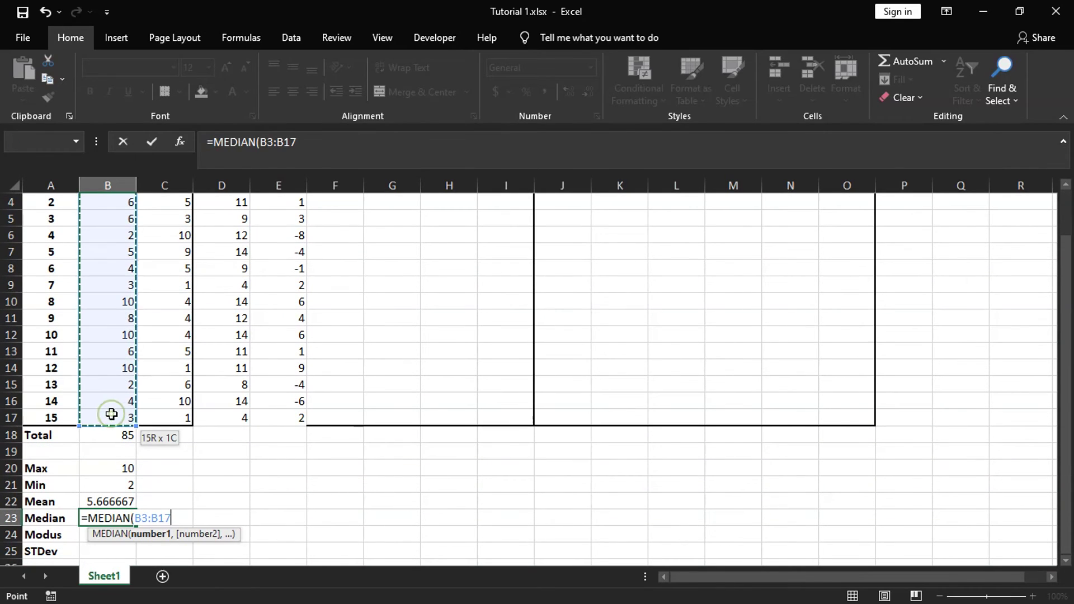
key(Return)
Enter a formula in the Modus row's cell B24 using the compatibility function MODE over B3:B17
scroll(111, 465, down, 1)
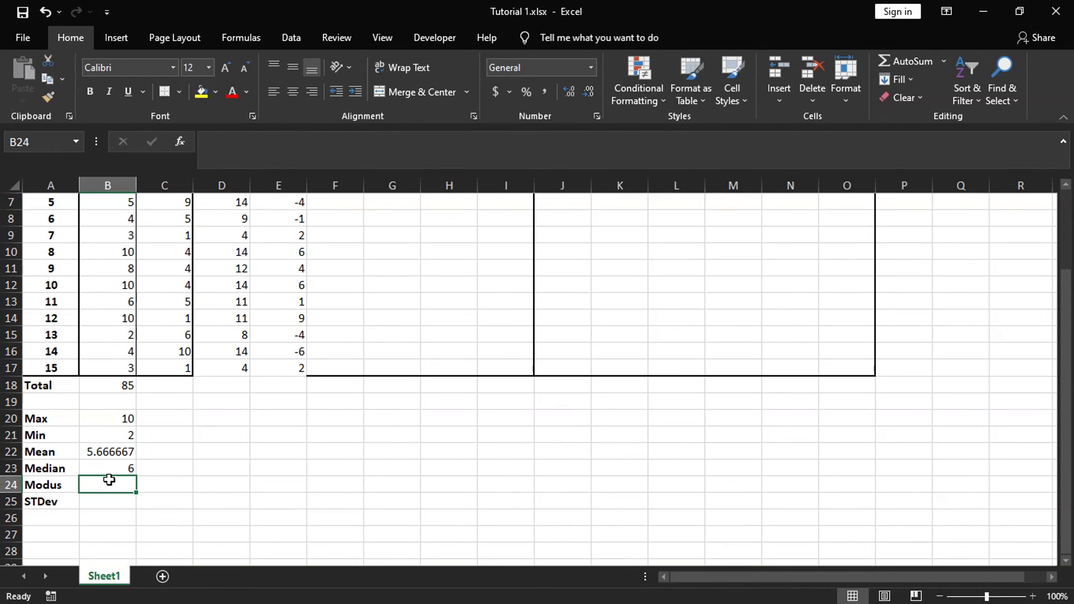
text(=mode)
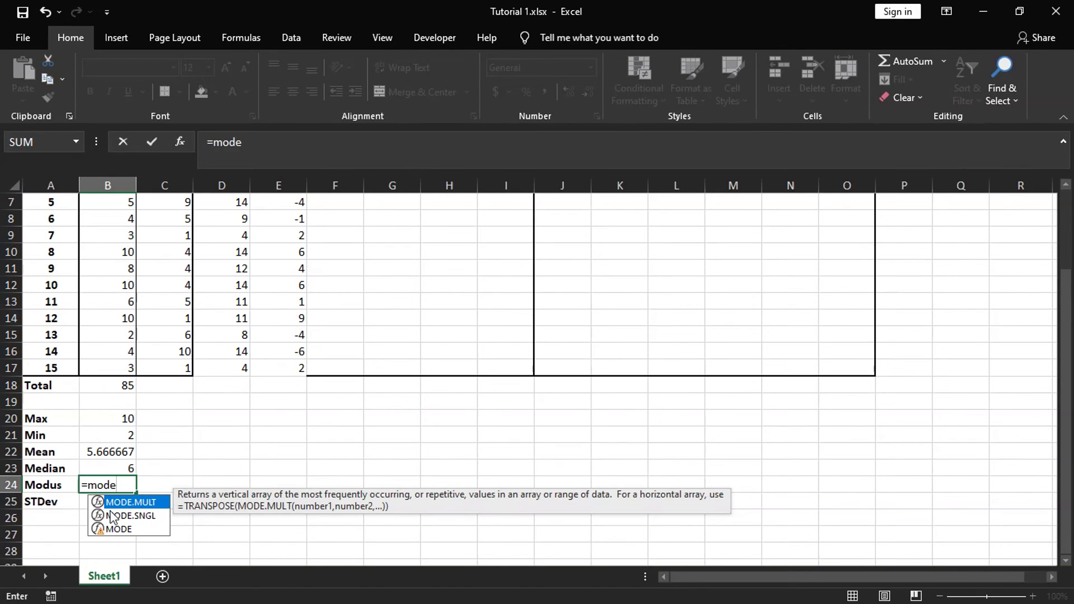
click(114, 529)
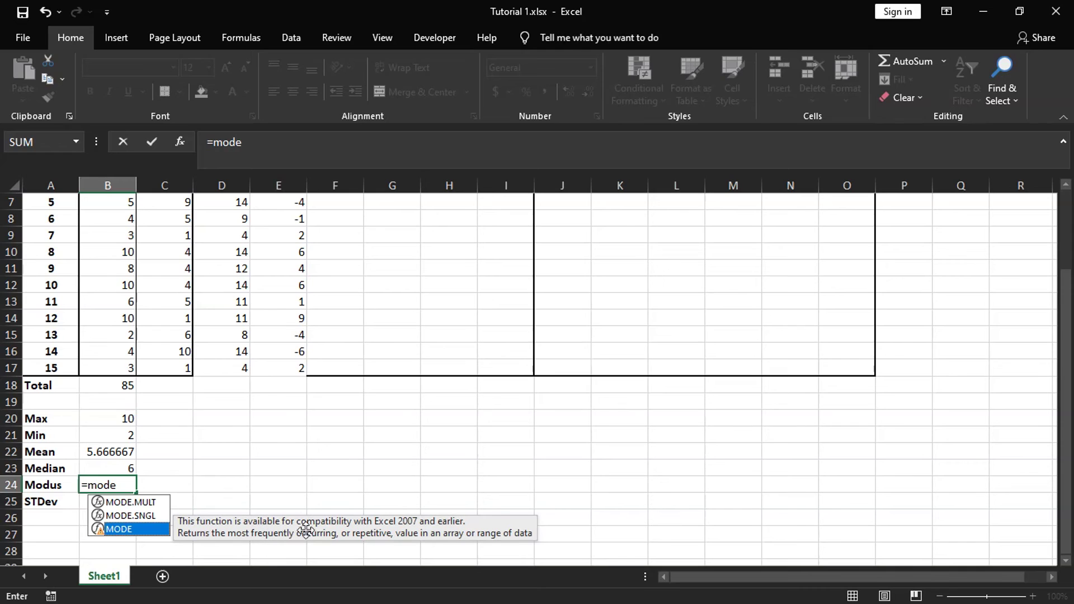
double_click(118, 529)
scroll(44, 342, up, 2)
click(114, 238)
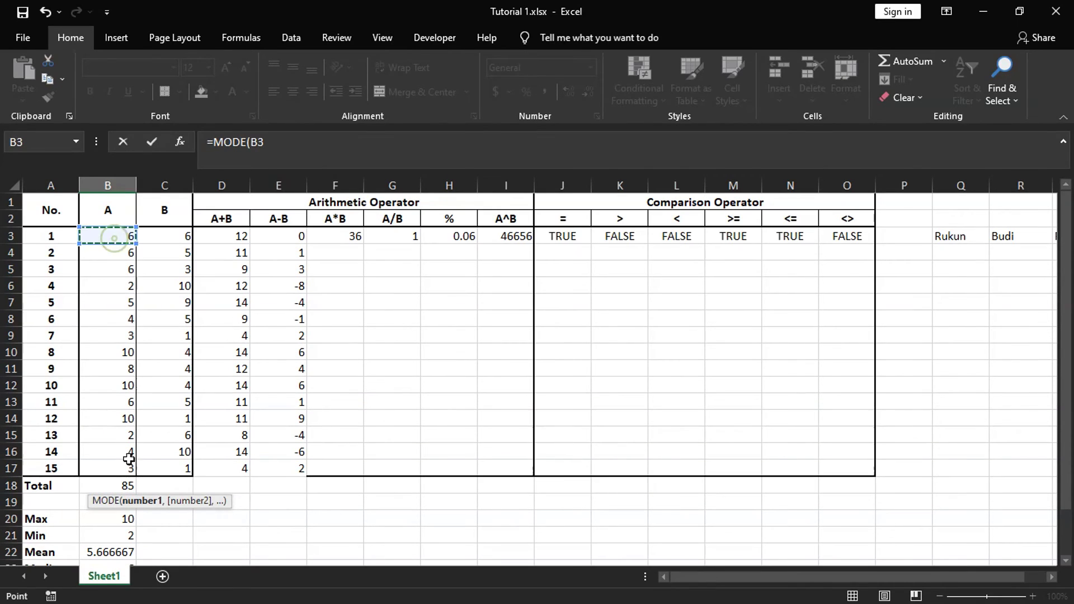
drag(130, 455, 133, 468)
key(Return)
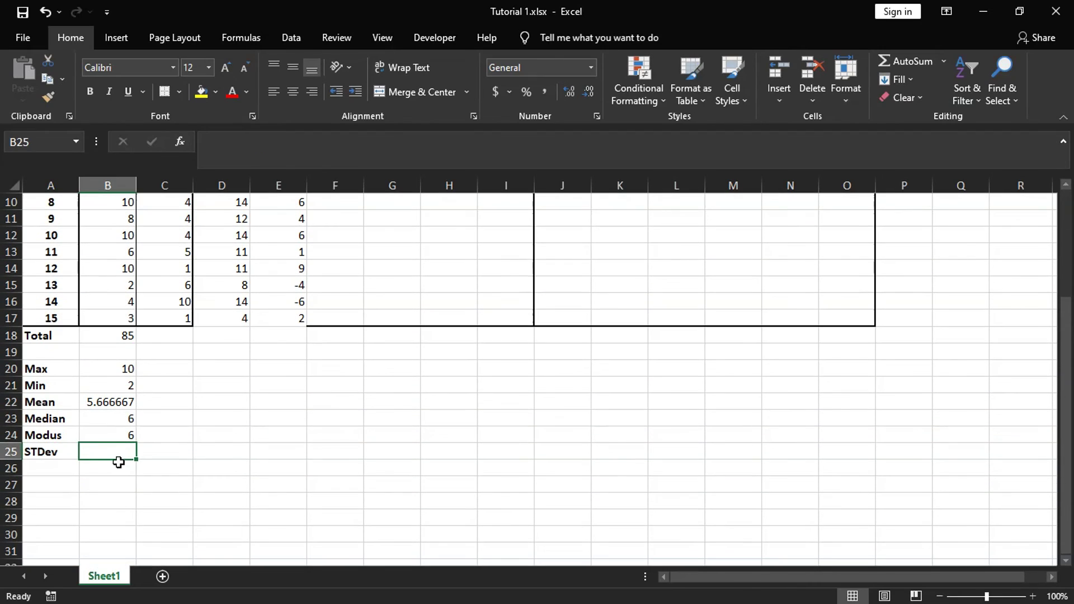
Enter a sample standard deviation formula using STDEV.S over B3:B17 in the STDev row's cell B25
scroll(74, 434, up, 3)
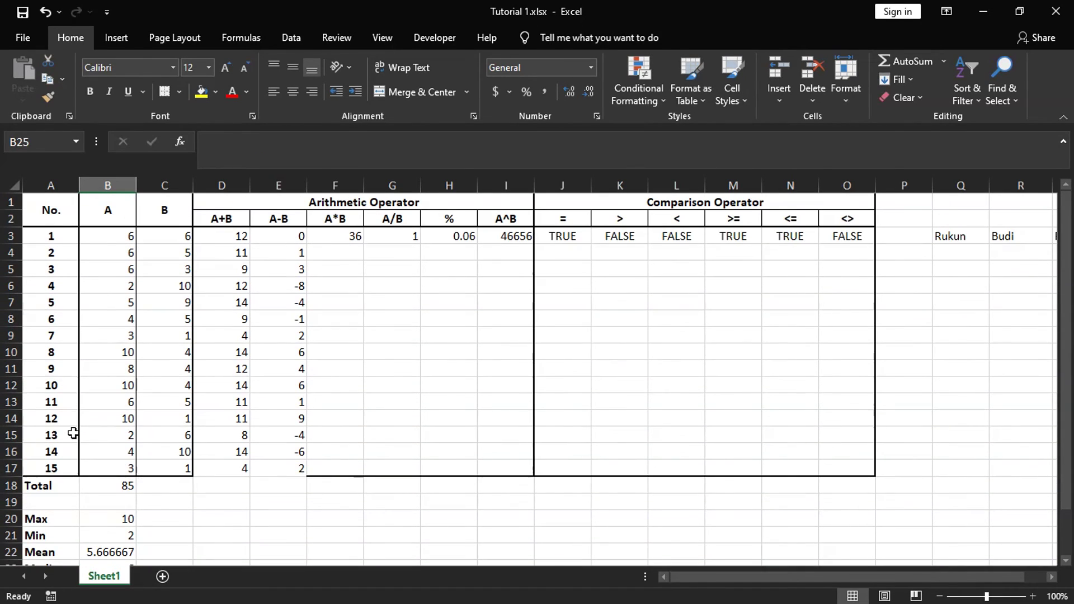
text(=std)
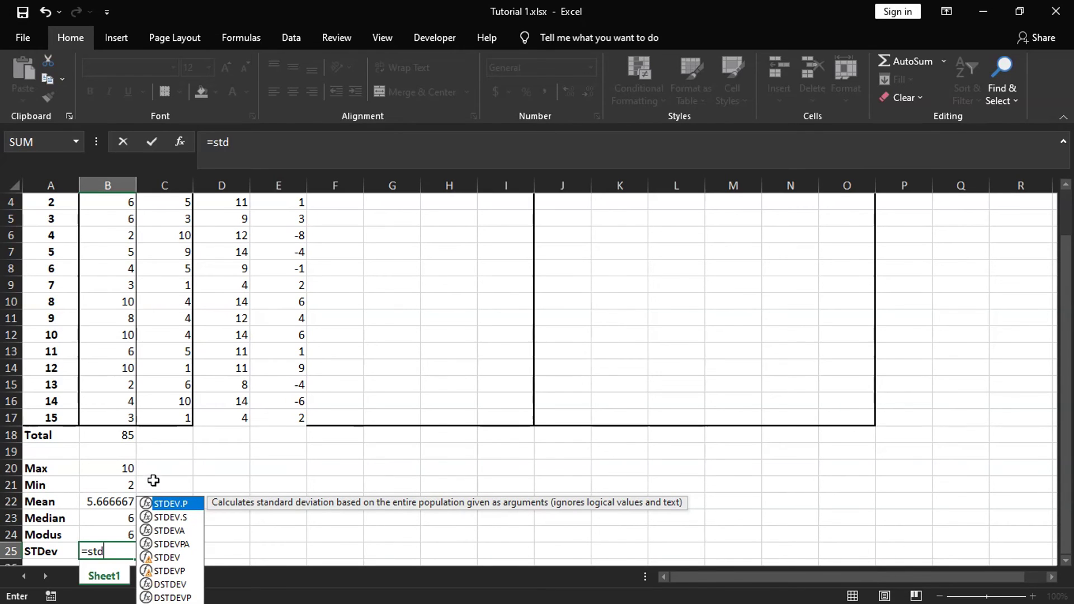
click(191, 517)
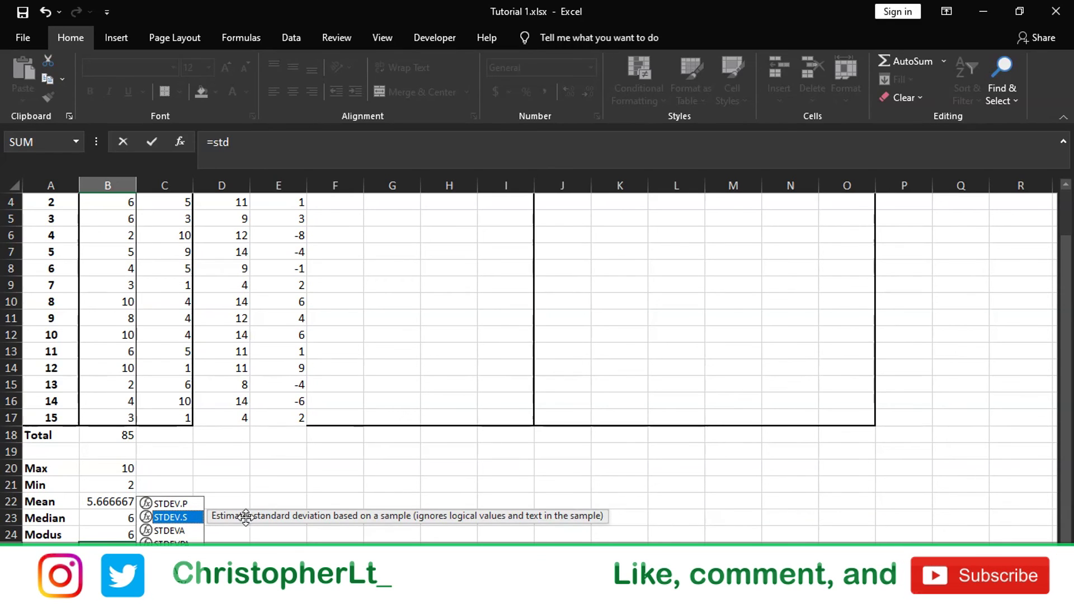
click(166, 505)
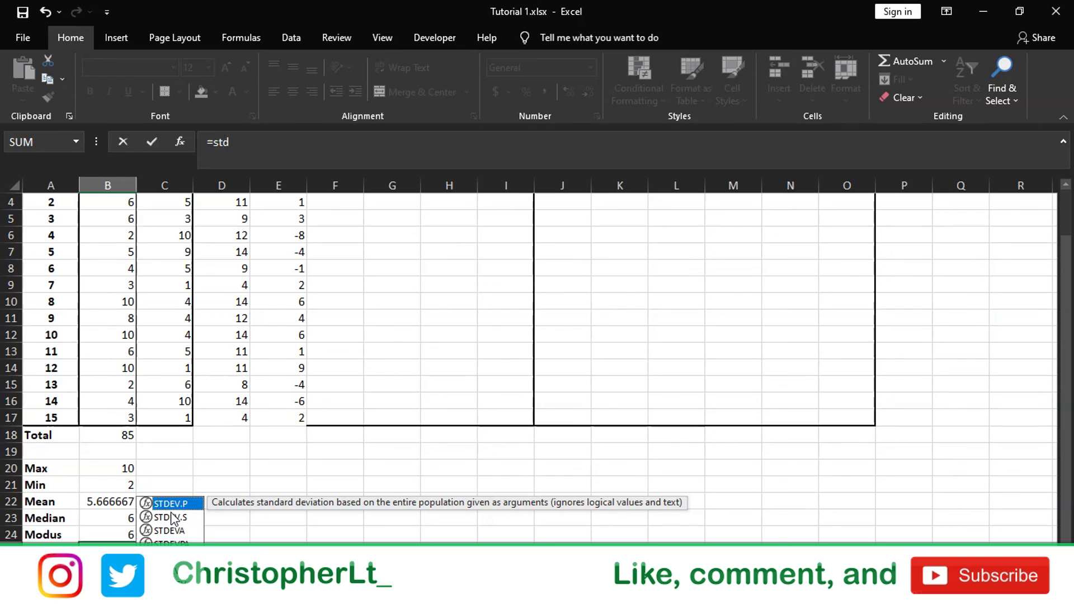
click(171, 518)
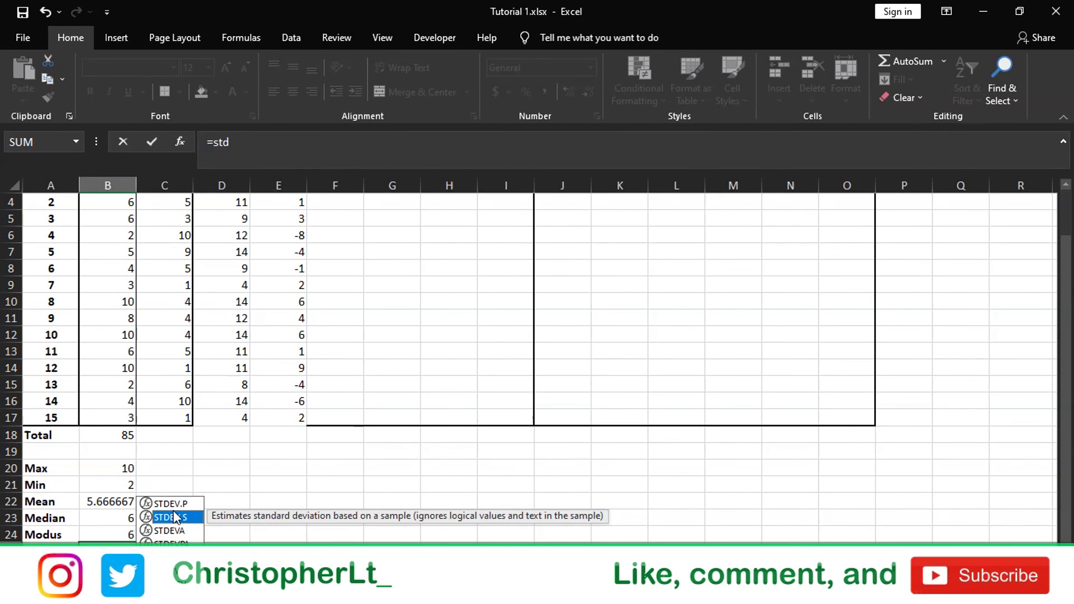
key(Tab)
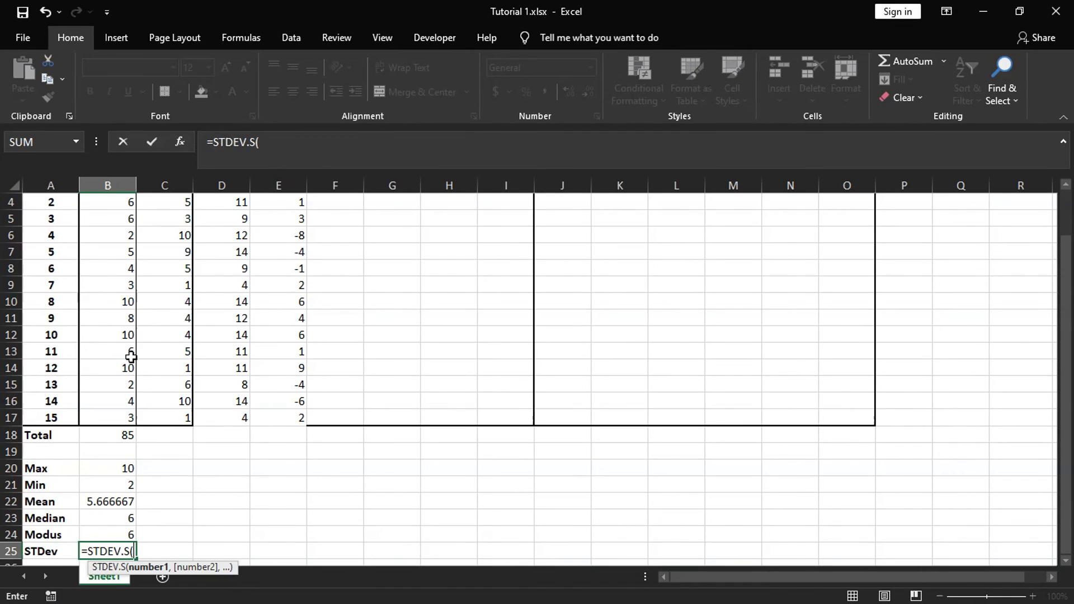
scroll(122, 339, up, 1)
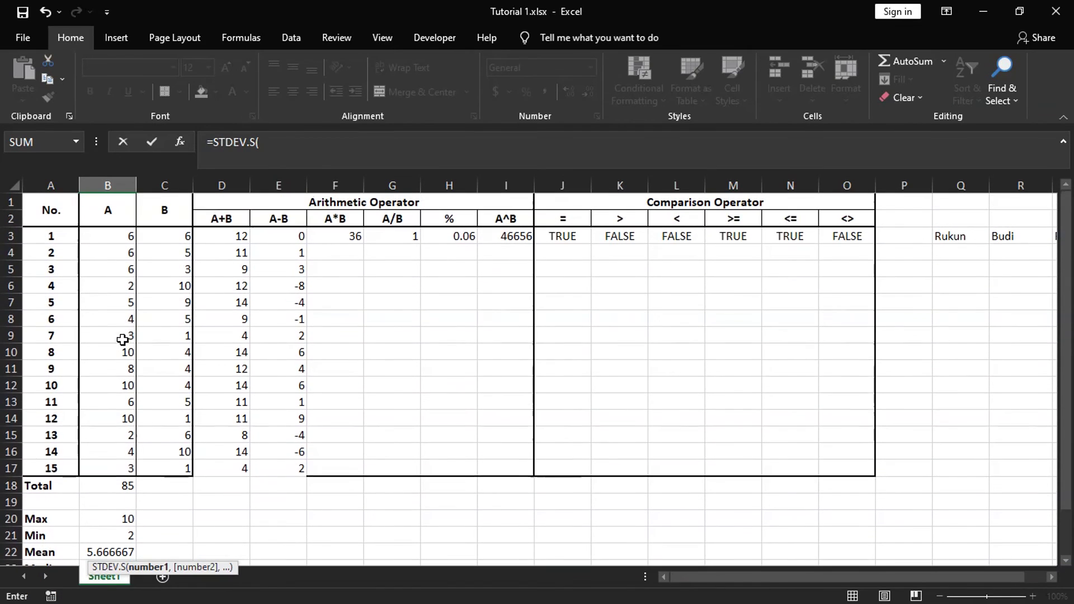
click(123, 245)
shift+click(106, 466)
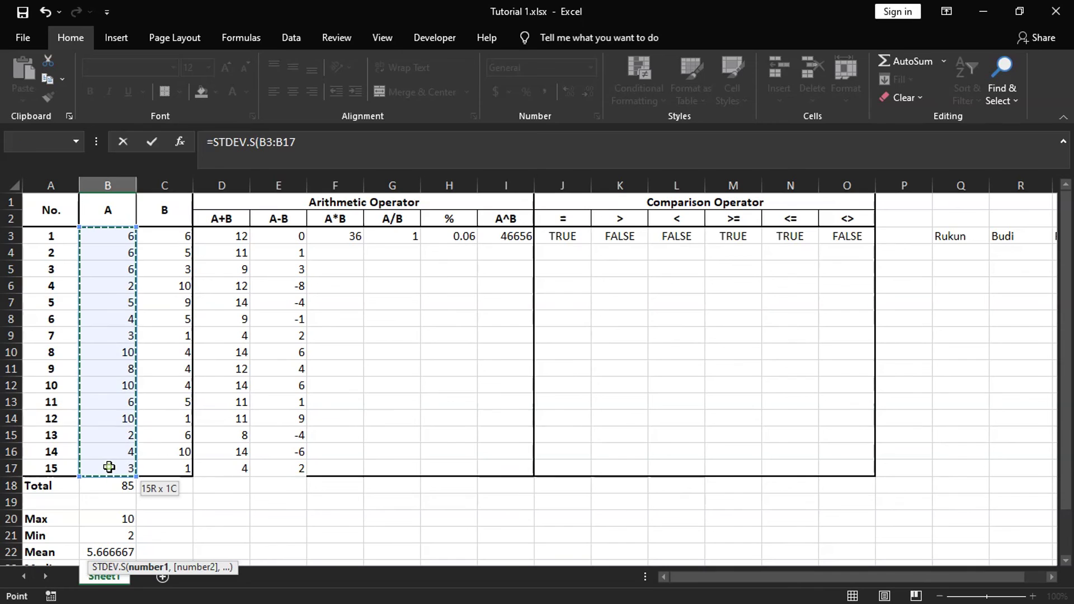
scroll(109, 462, down, 2)
key(Return)
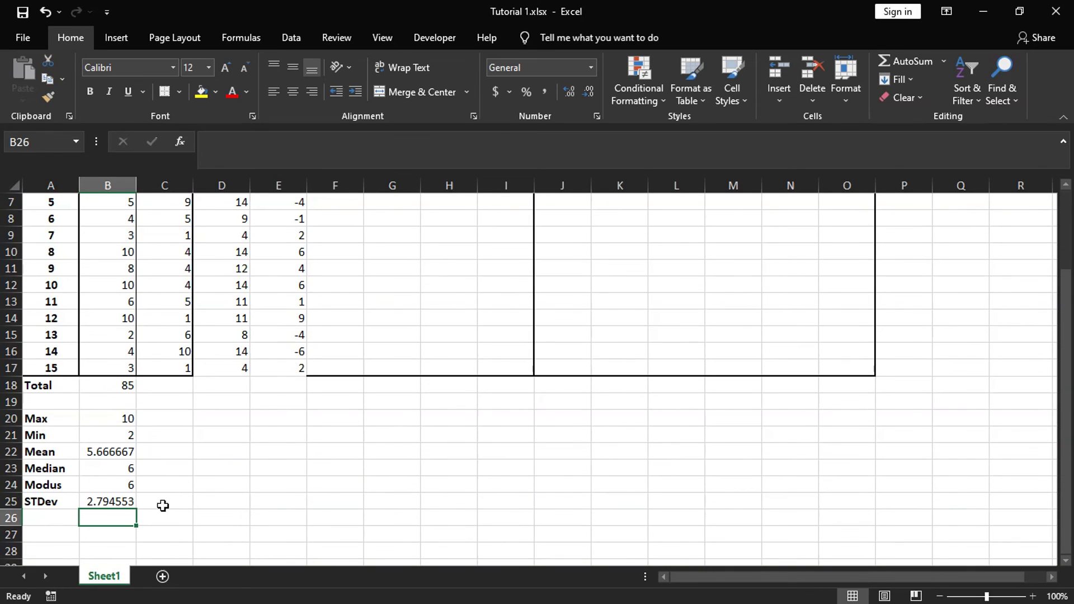
Calculate the population standard deviation of column A's values with a STDEV.P formula over B3:B17 in cell C25
click(173, 500)
text(=)
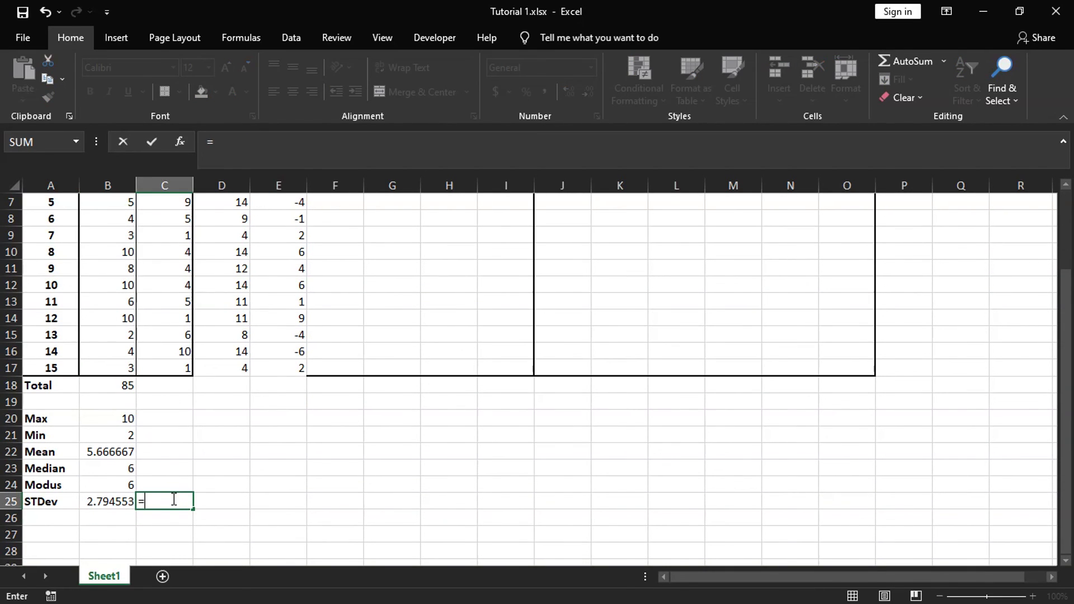
text(st)
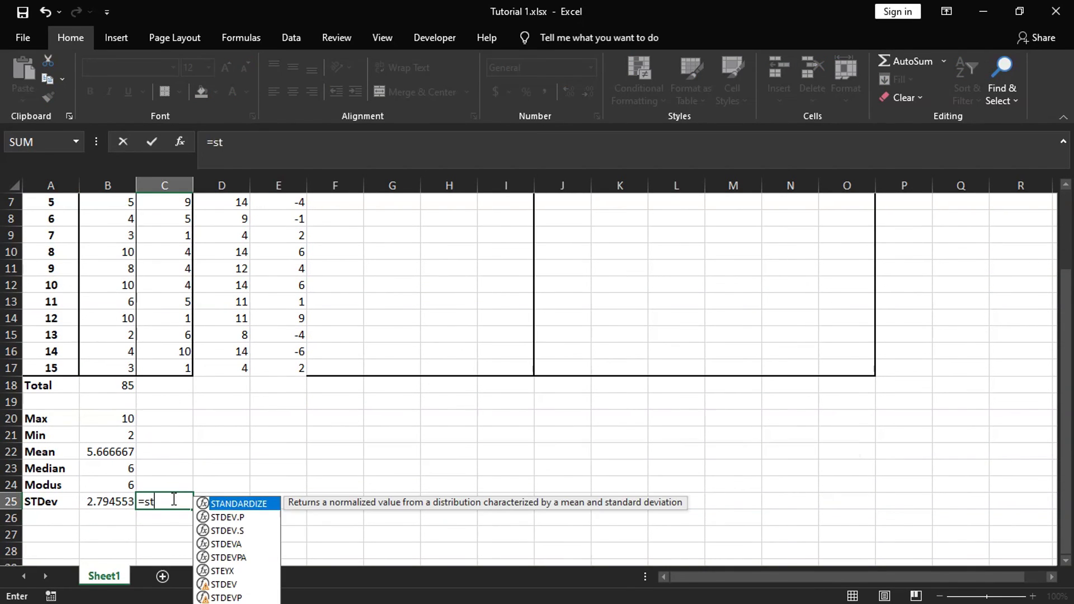
click(230, 519)
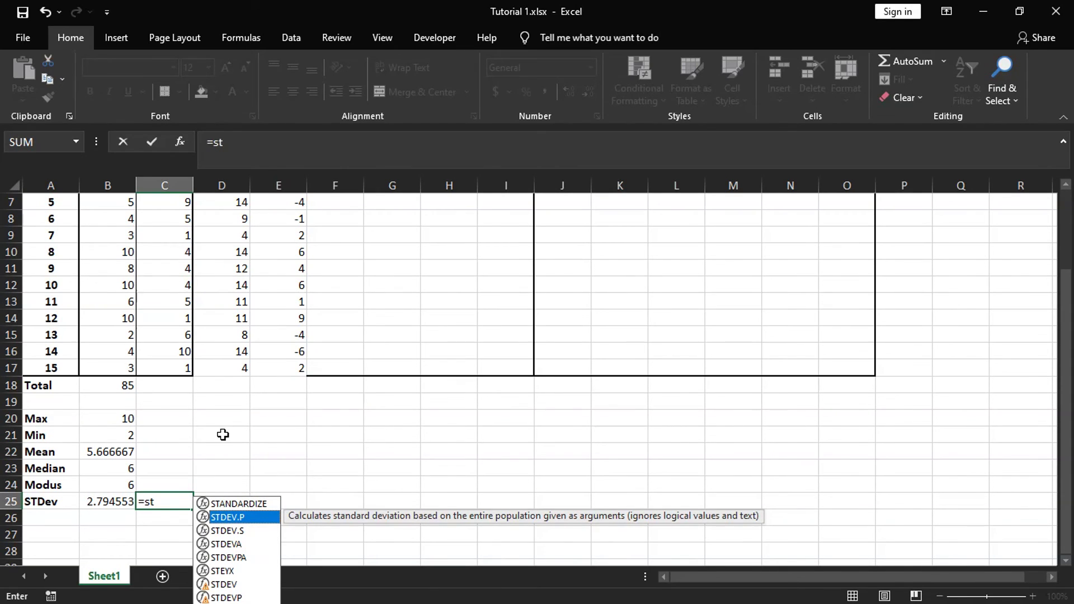
key(Tab)
scroll(123, 336, up, 2)
click(116, 238)
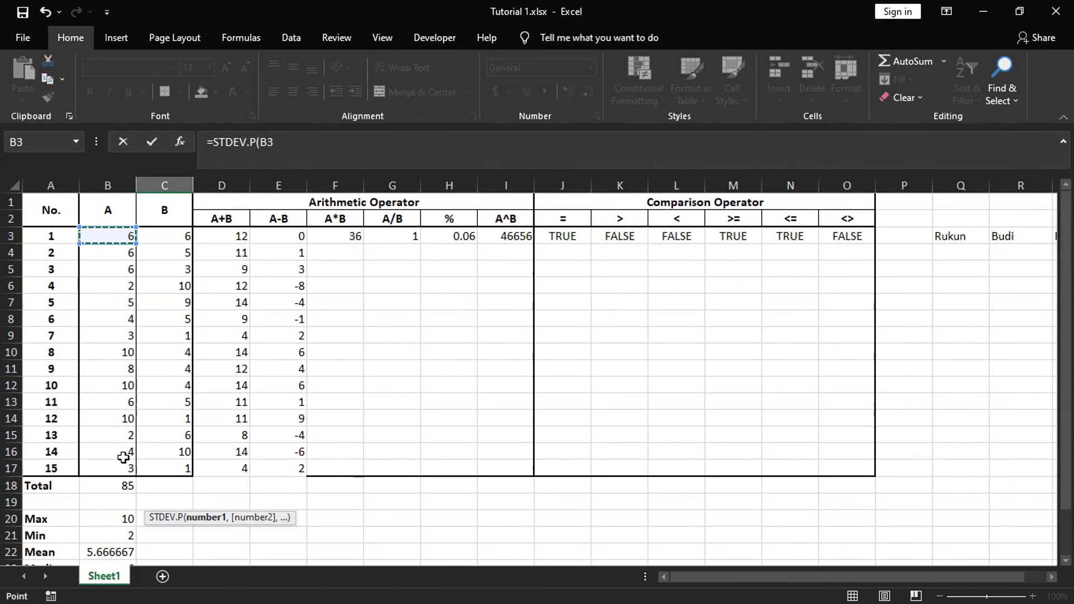
drag(126, 456, 129, 469)
scroll(259, 436, down, 4)
text(')
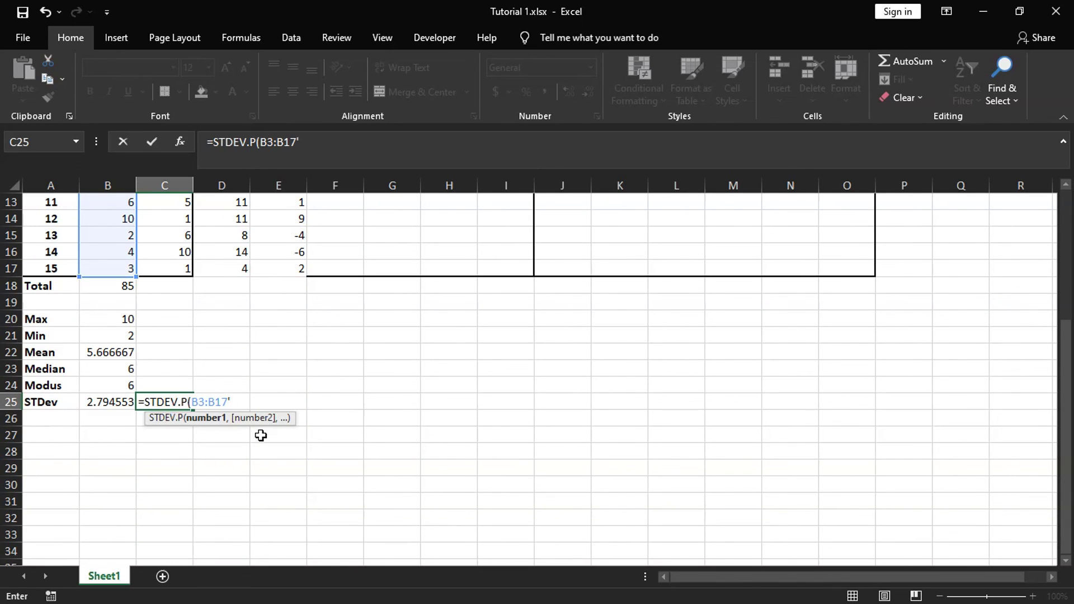
key(Return)
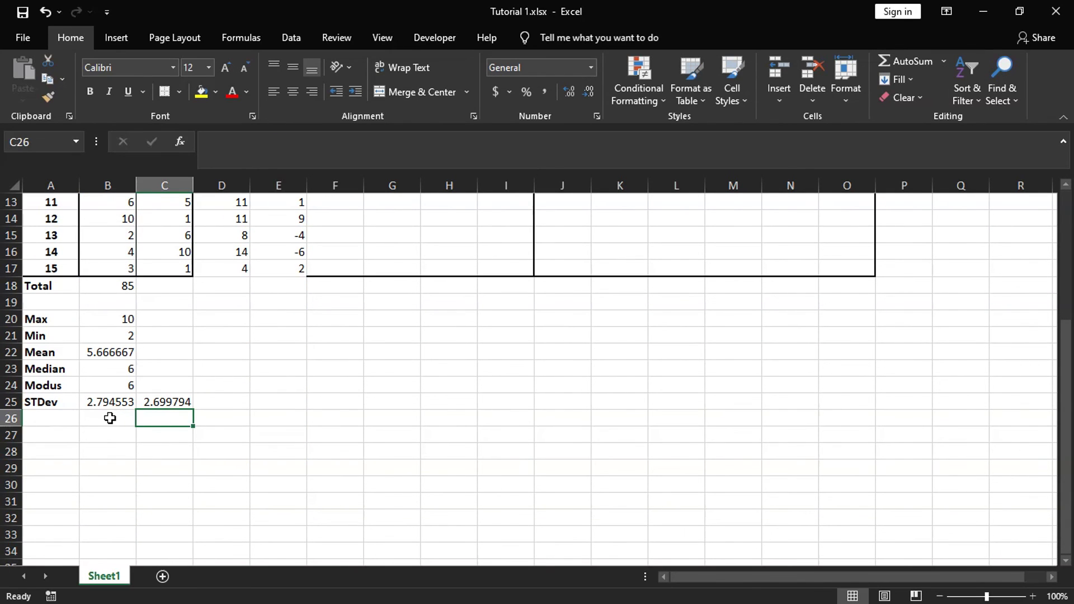
Review the STDEV.P formula in C25 and compare the two standard deviation results with column A's data
click(162, 401)
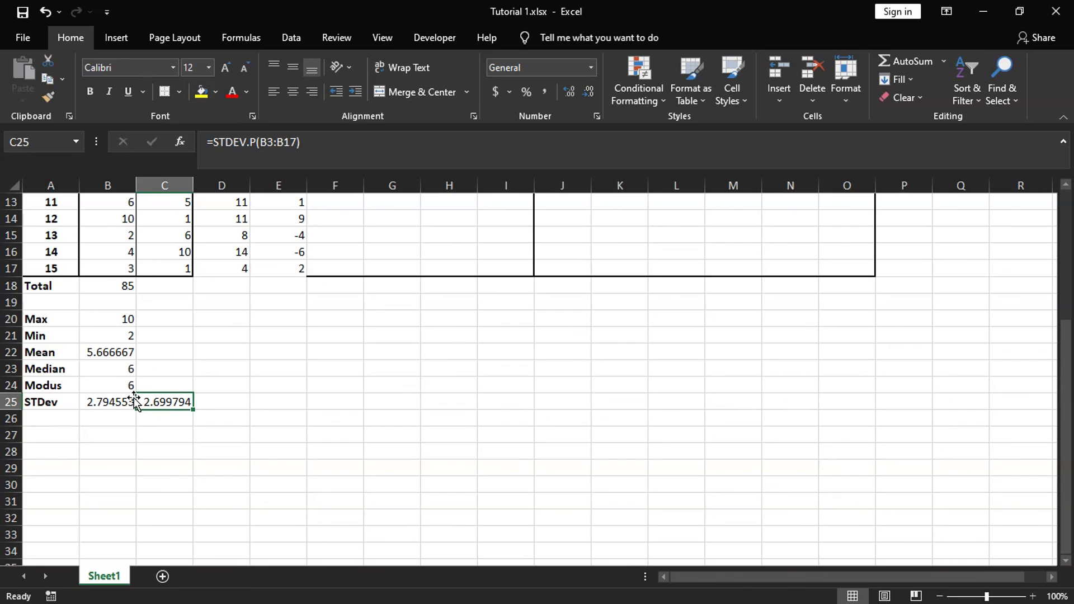
scroll(105, 404, up, 4)
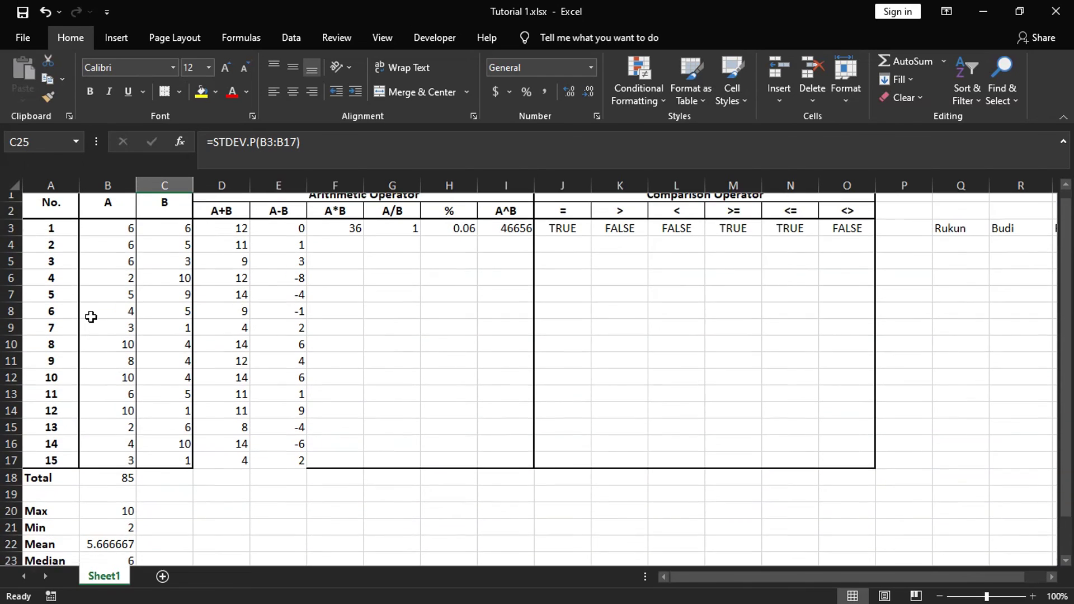
scroll(125, 445, down, 3)
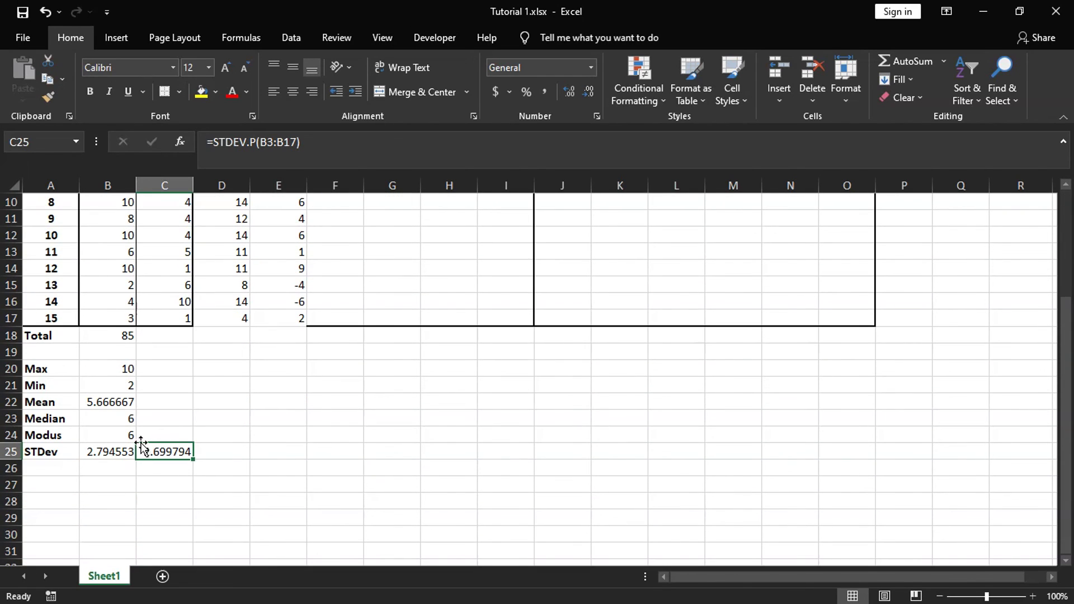
scroll(141, 445, up, 3)
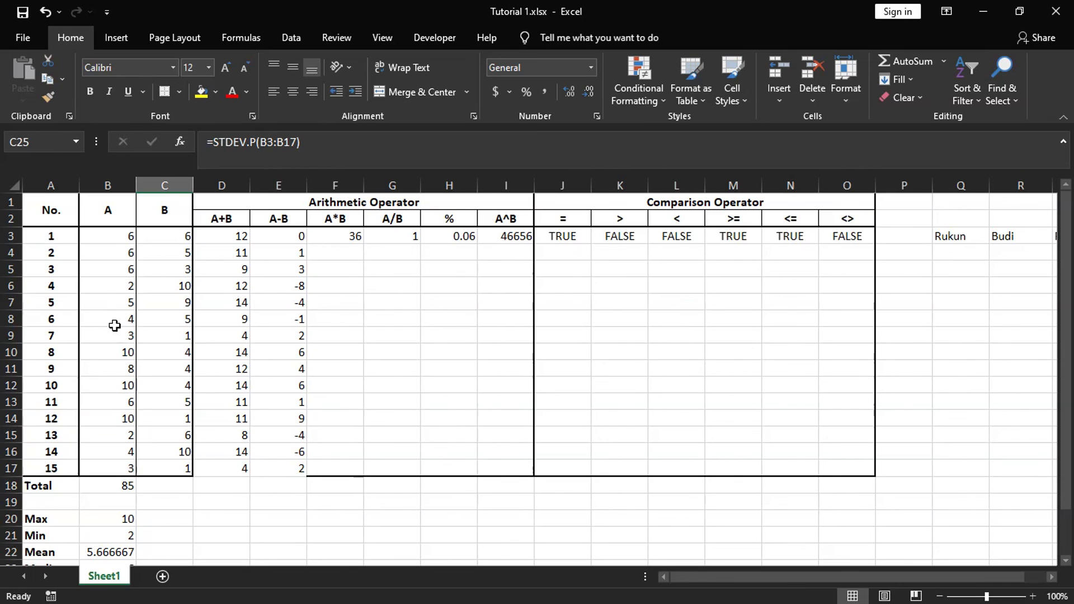
scroll(107, 312, down, 2)
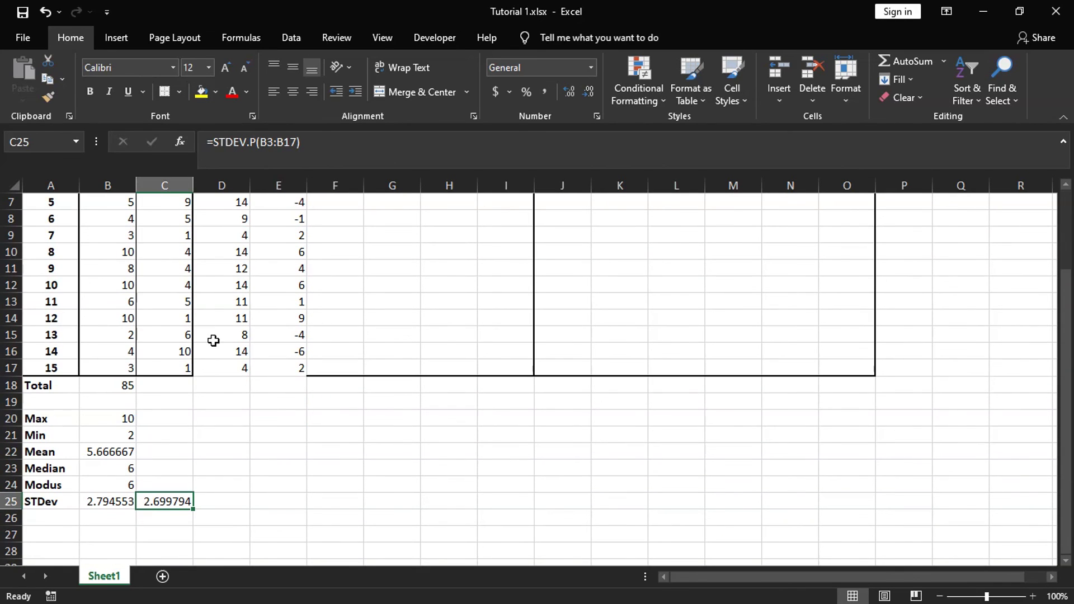
scroll(311, 377, up, 2)
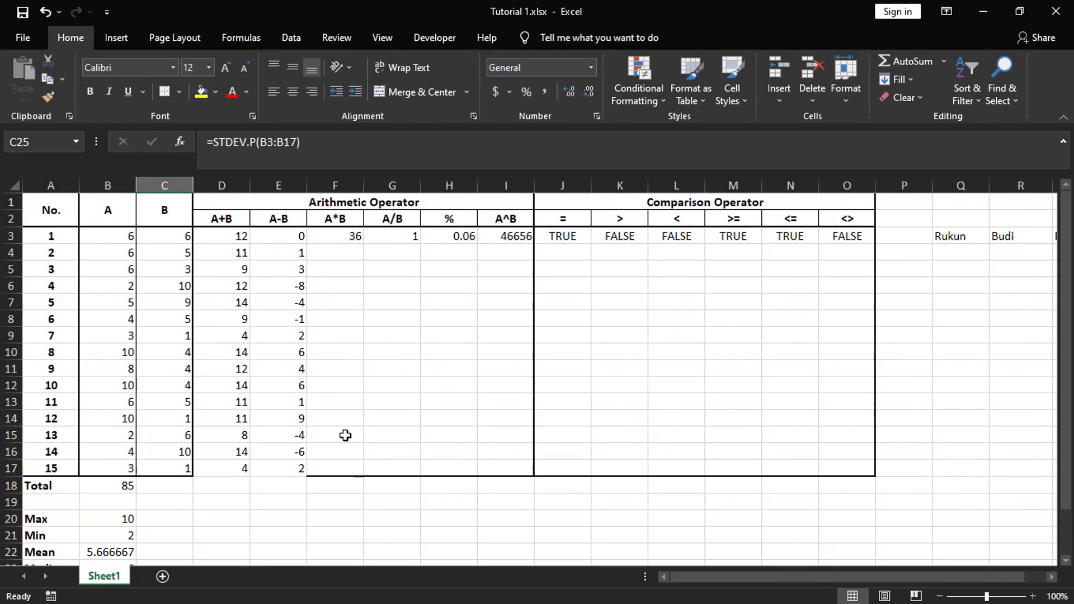
scroll(345, 436, down, 1)
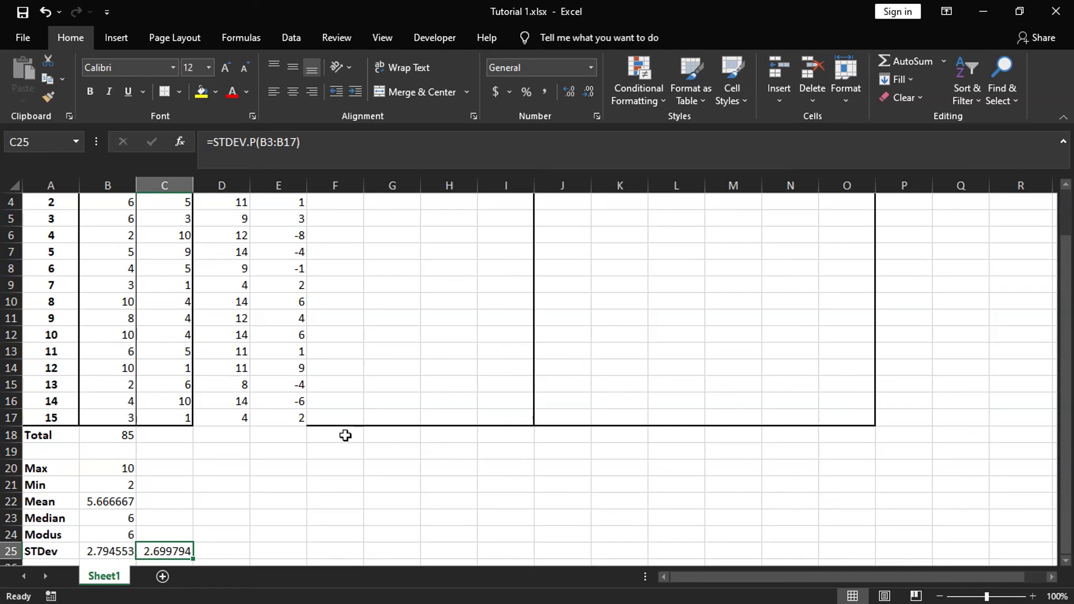
scroll(346, 435, up, 1)
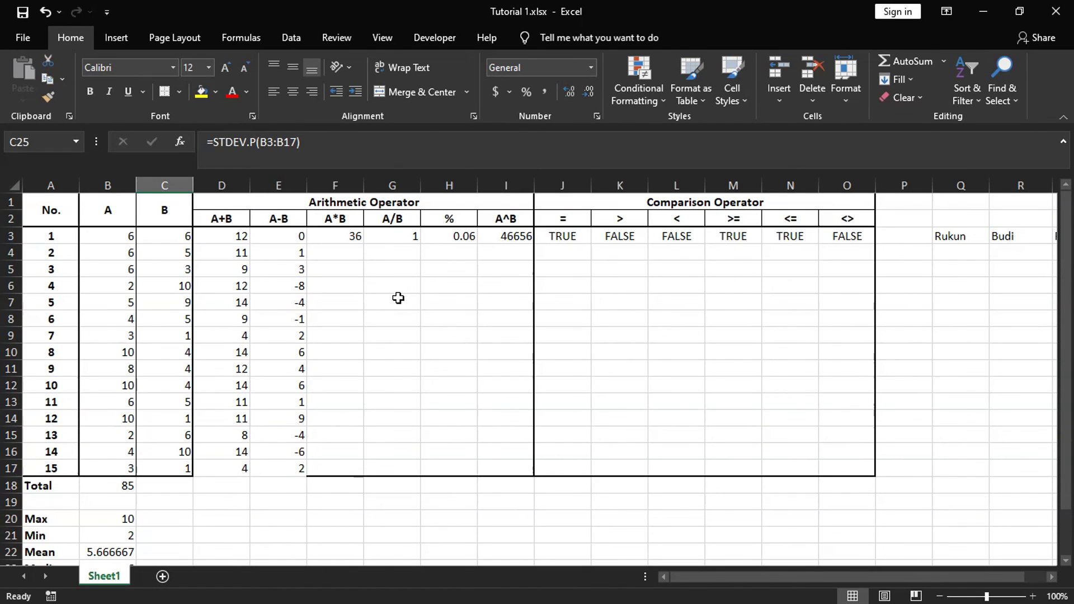